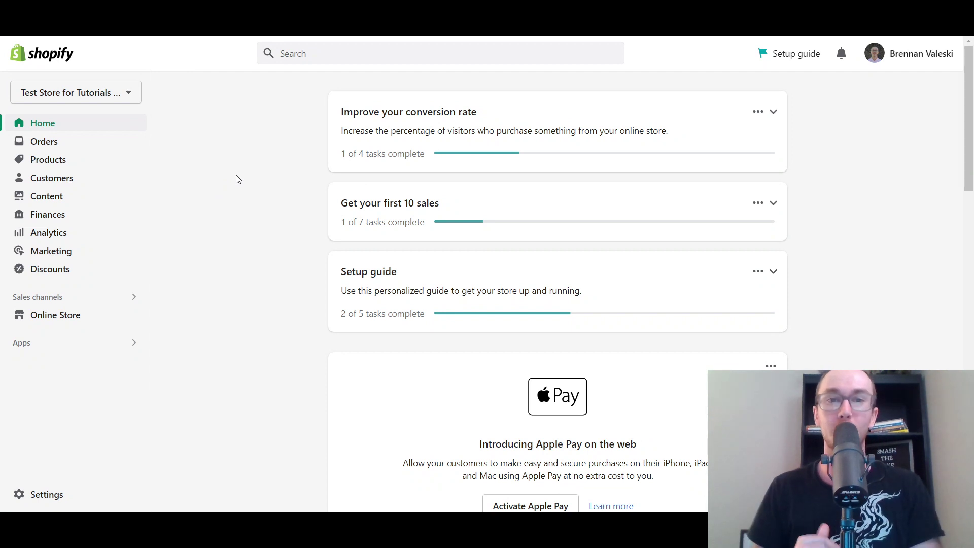
Step: Review the online store's installed and free themes, and open the current Dawn theme for customization
{"action": "left_click", "coordinate": [55, 315]}
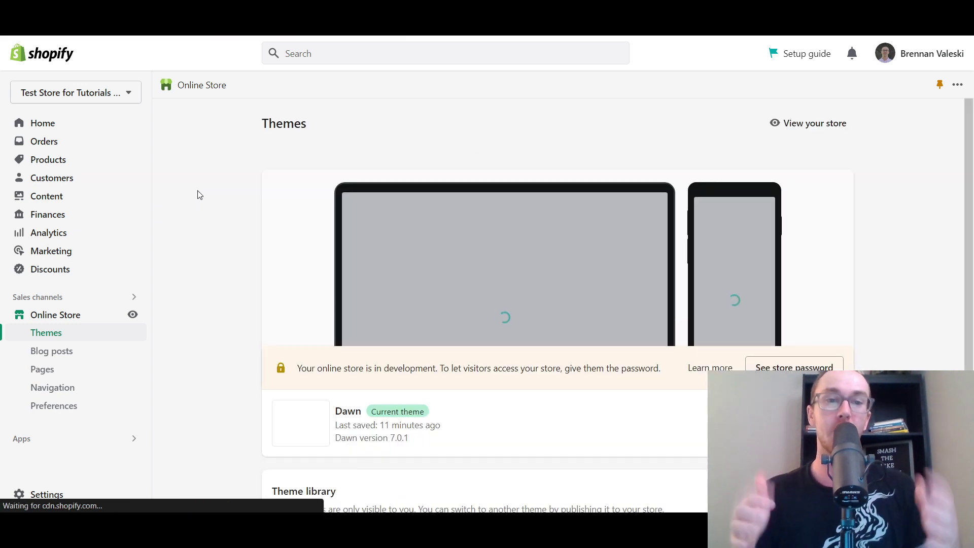
{"action": "scroll", "coordinate": [973, 156], "scroll_direction": "down", "scroll_amount": 4}
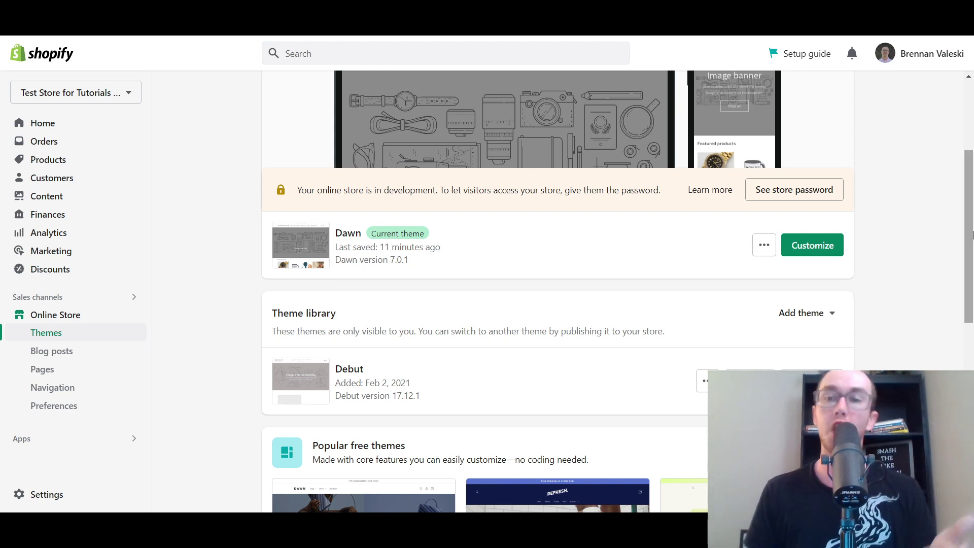
{"action": "left_click_drag", "start_coordinate": [973, 235], "coordinate": [960, 377]}
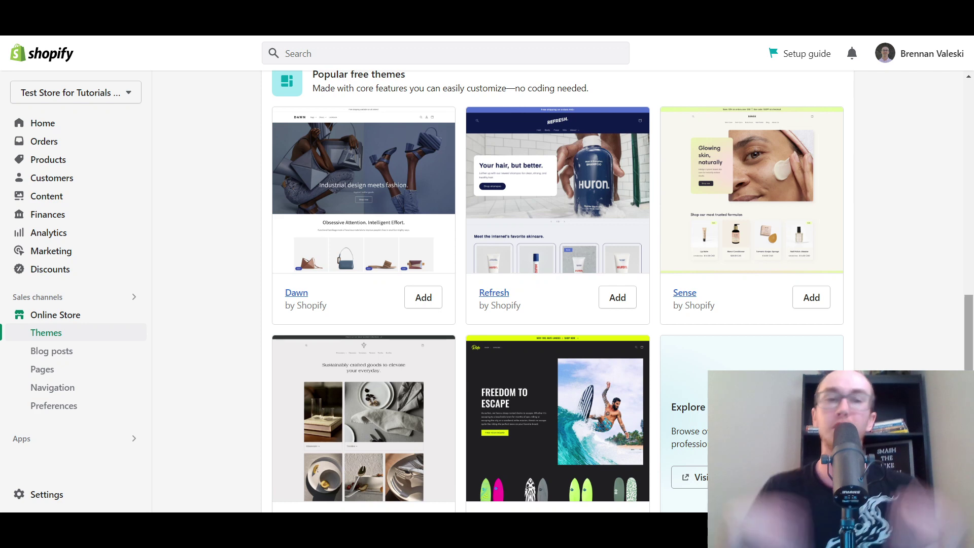
{"action": "scroll", "coordinate": [972, 318], "scroll_direction": "up", "scroll_amount": 2}
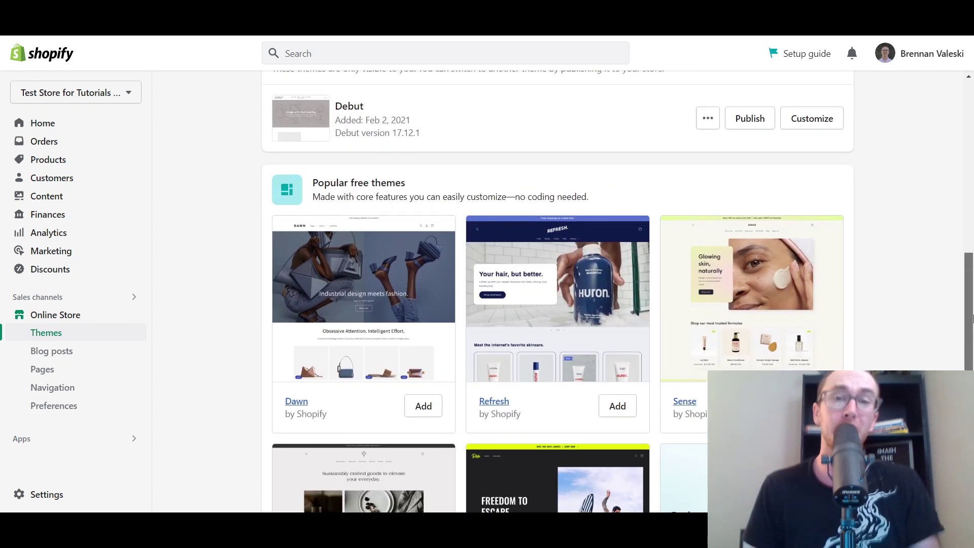
{"action": "left_click_drag", "start_coordinate": [972, 318], "coordinate": [942, 242]}
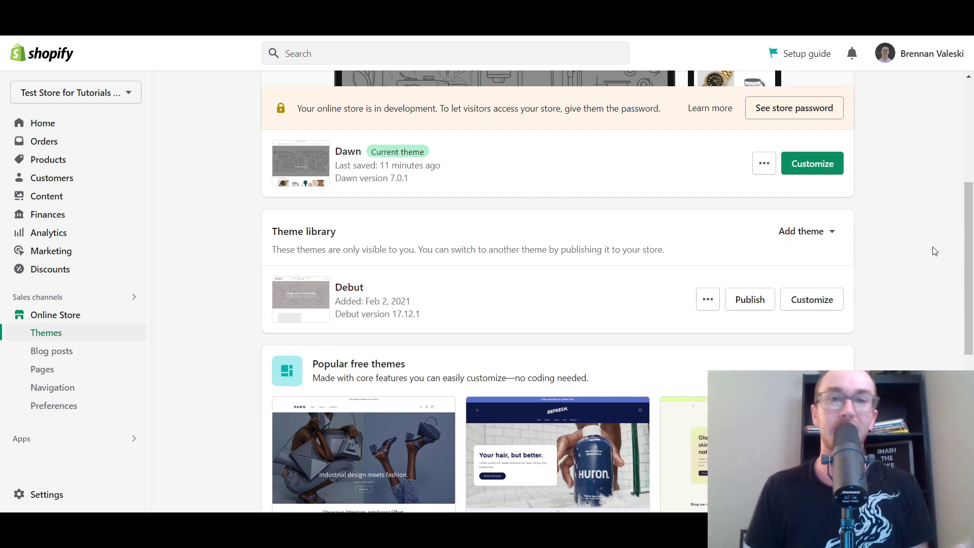
{"action": "left_click", "coordinate": [817, 171]}
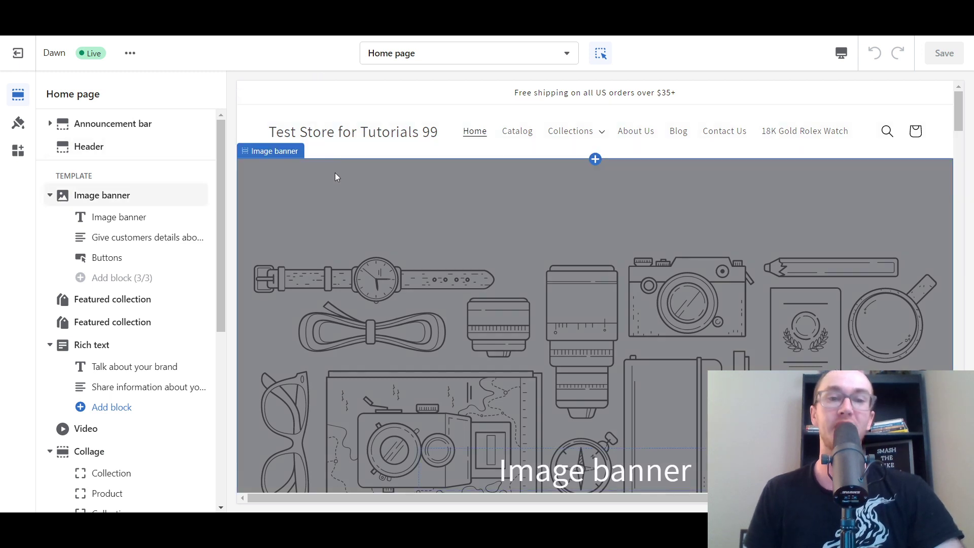
Step: Expand the Typography section of the theme settings and open the font selection for headings
{"action": "left_click", "coordinate": [19, 125]}
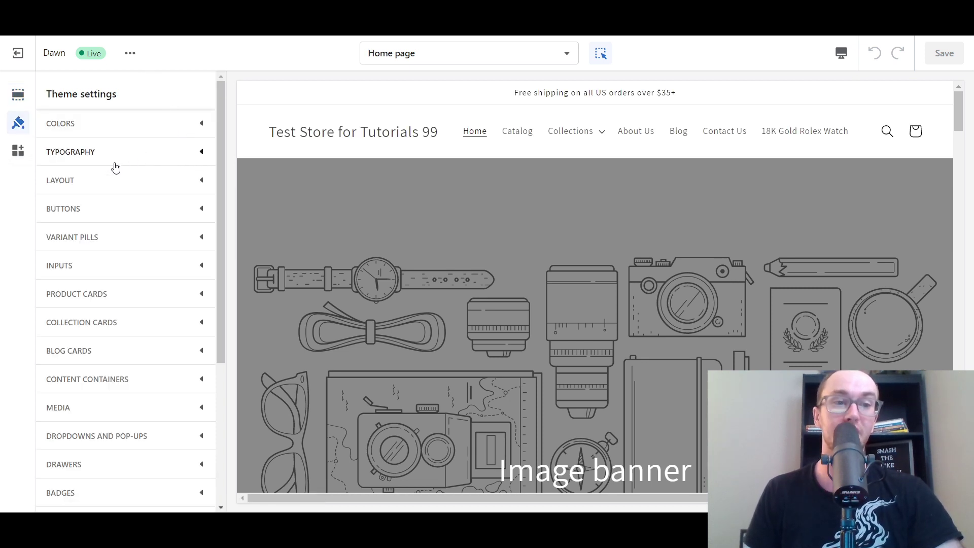
{"action": "left_click", "coordinate": [202, 156]}
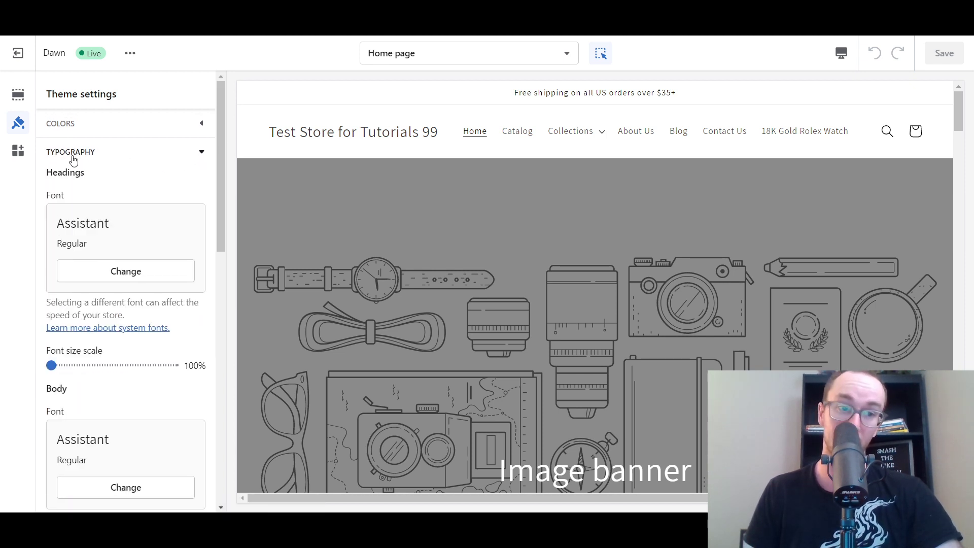
{"action": "scroll", "coordinate": [221, 165], "scroll_direction": "down", "scroll_amount": 1}
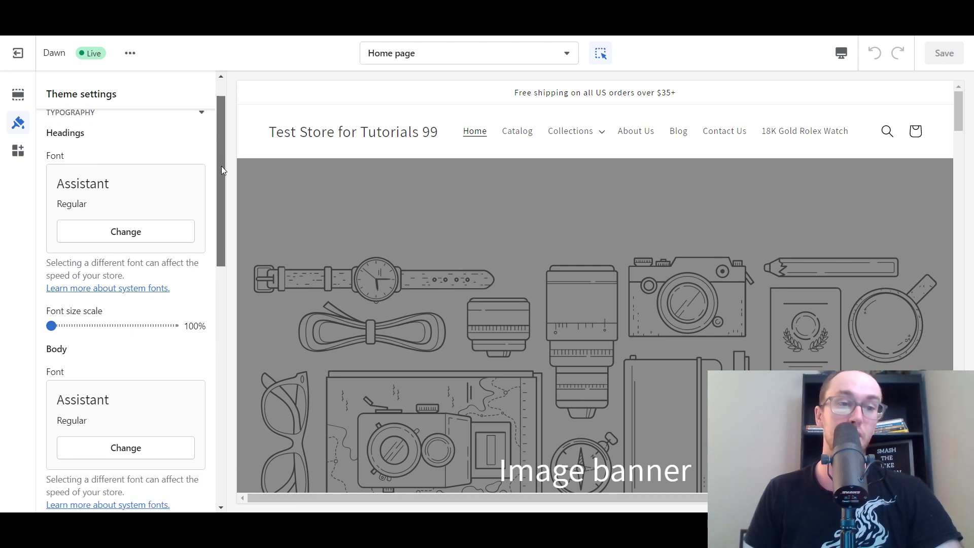
{"action": "mouse_move", "coordinate": [221, 192]}
{"action": "left_mouse_down"}
{"action": "mouse_move", "coordinate": [213, 268]}
{"action": "mouse_move", "coordinate": [203, 187]}
{"action": "left_mouse_up"}
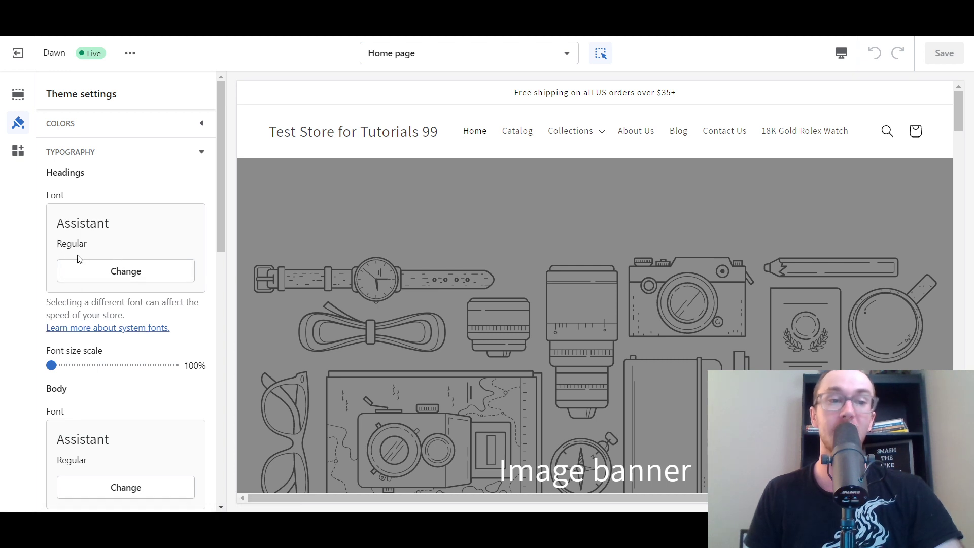
{"action": "left_click", "coordinate": [126, 272]}
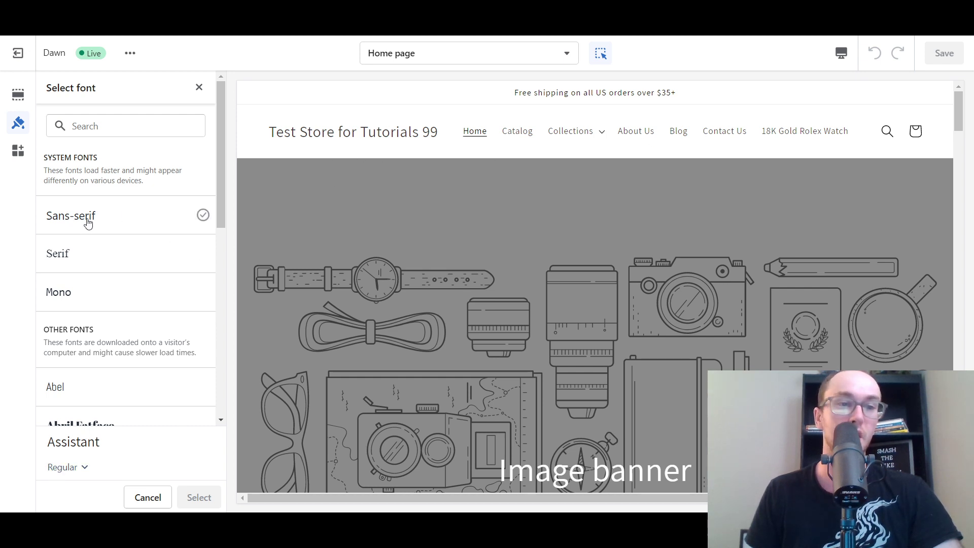
Step: Try the Sans-serif and Serif system fonts for the headings and preview them on the home page
{"action": "left_click", "coordinate": [123, 222]}
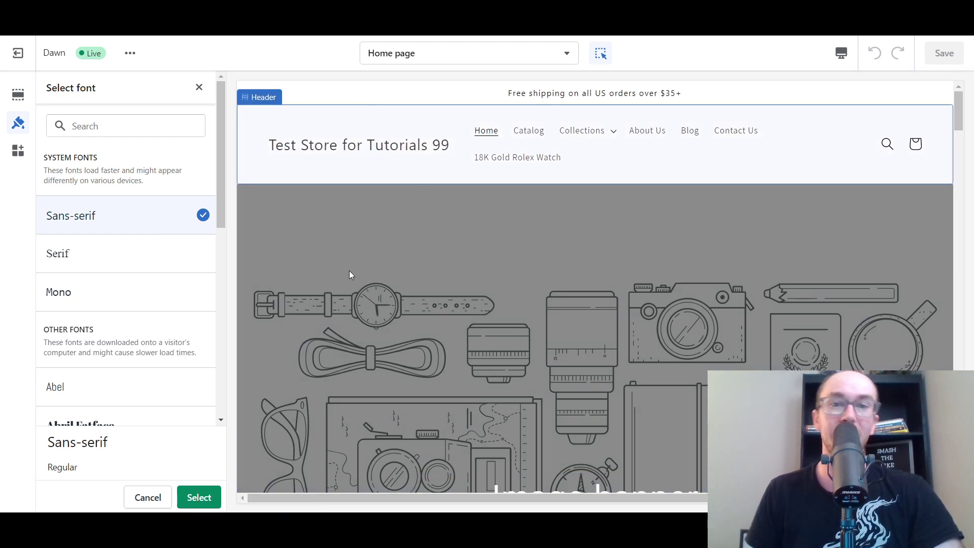
{"action": "left_click", "coordinate": [121, 262]}
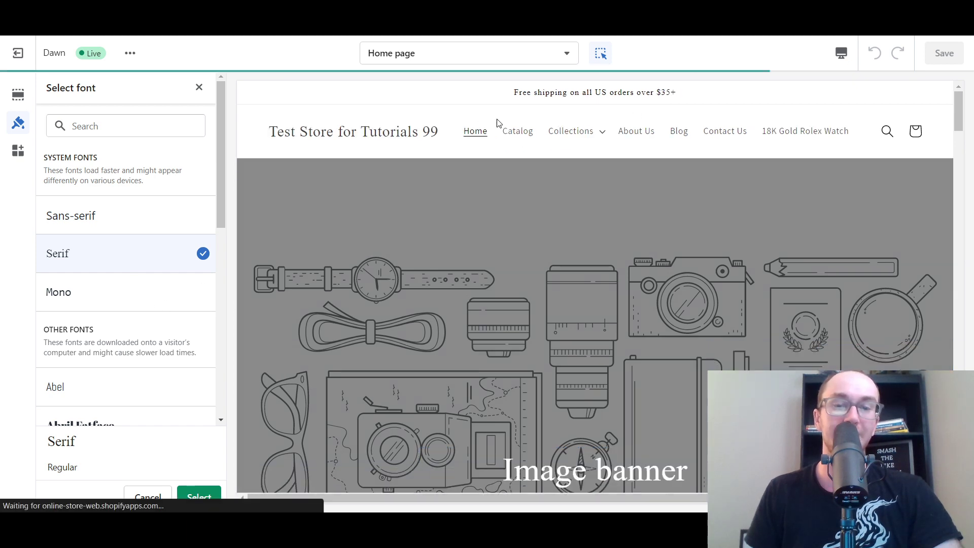
{"action": "scroll", "coordinate": [470, 270], "scroll_direction": "down", "scroll_amount": 5}
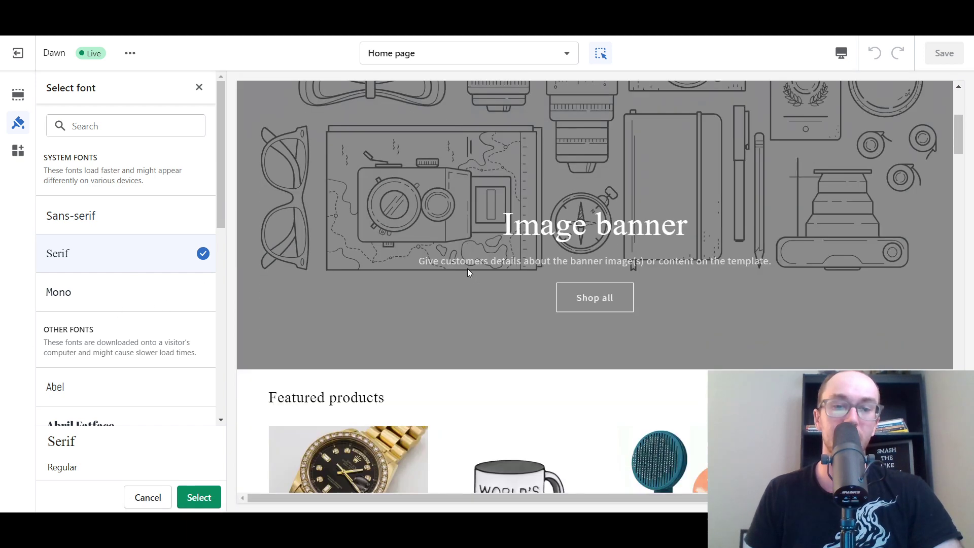
{"action": "scroll", "coordinate": [587, 226], "scroll_direction": "up", "scroll_amount": 2}
{"action": "scroll", "coordinate": [586, 362], "scroll_direction": "up", "scroll_amount": 3}
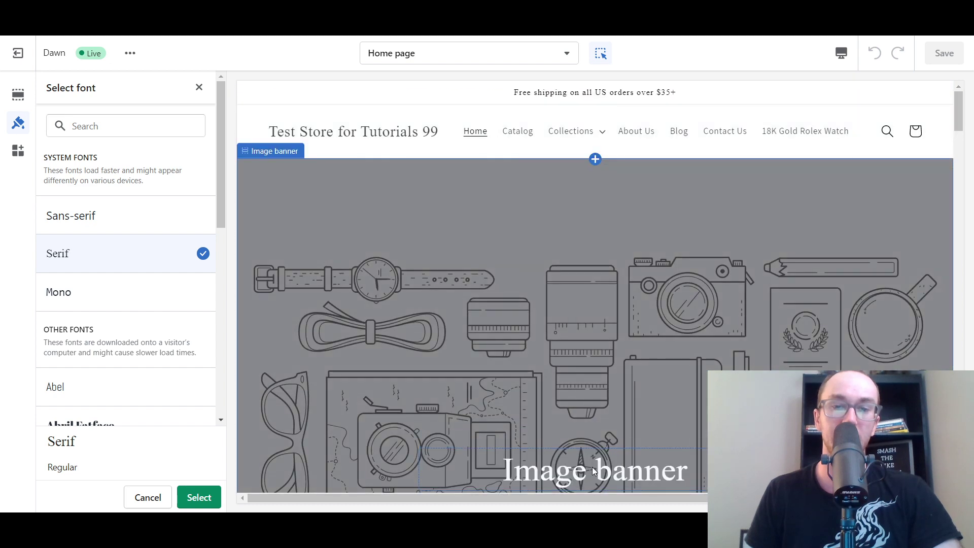
{"action": "scroll", "coordinate": [592, 466], "scroll_direction": "down", "scroll_amount": 3}
{"action": "scroll", "coordinate": [618, 431], "scroll_direction": "up", "scroll_amount": 3}
Step: Try the Mono system font for the headings and check it in the header and image banner
{"action": "left_click", "coordinate": [100, 300]}
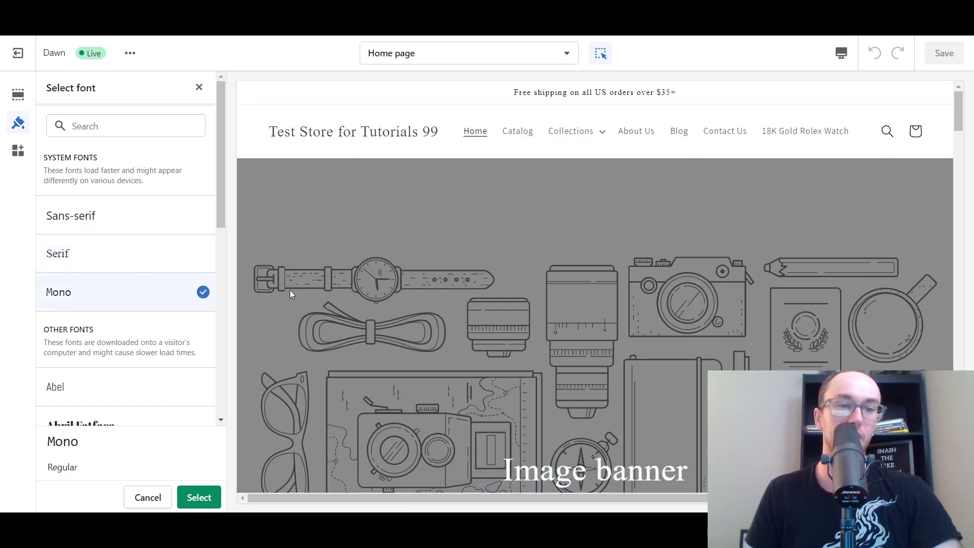
{"action": "scroll", "coordinate": [477, 287], "scroll_direction": "down", "scroll_amount": 1}
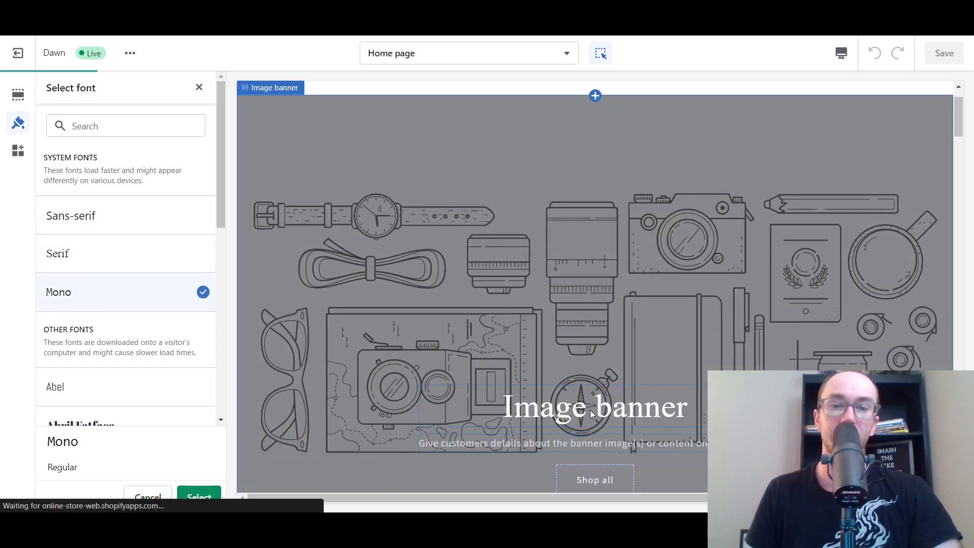
{"action": "scroll", "coordinate": [533, 200], "scroll_direction": "up", "scroll_amount": 2}
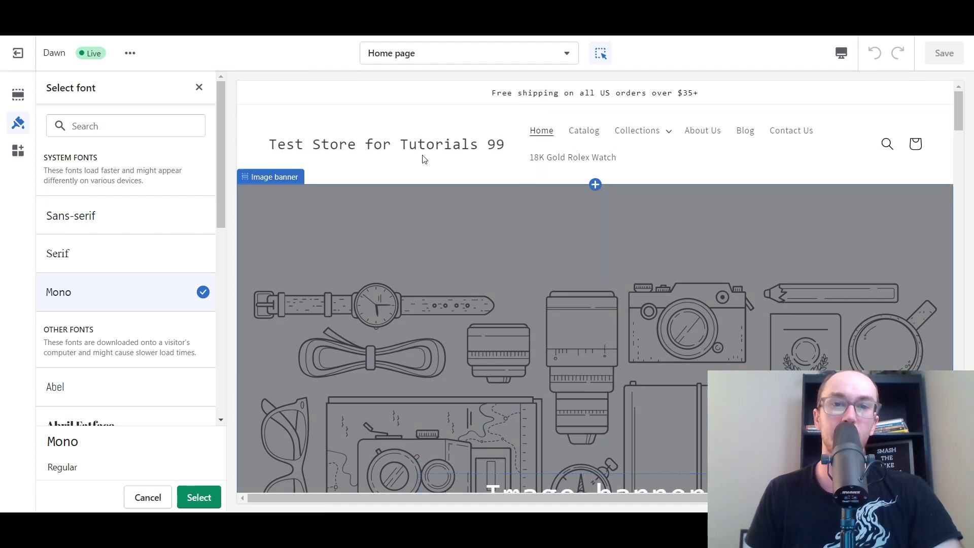
{"action": "scroll", "coordinate": [513, 296], "scroll_direction": "down", "scroll_amount": 1}
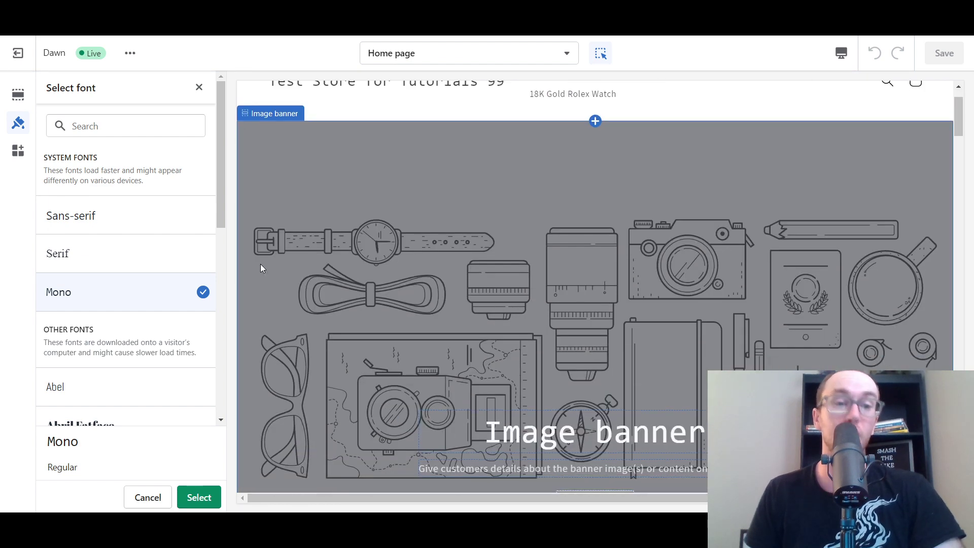
{"action": "left_click_drag", "start_coordinate": [220, 181], "coordinate": [219, 163]}
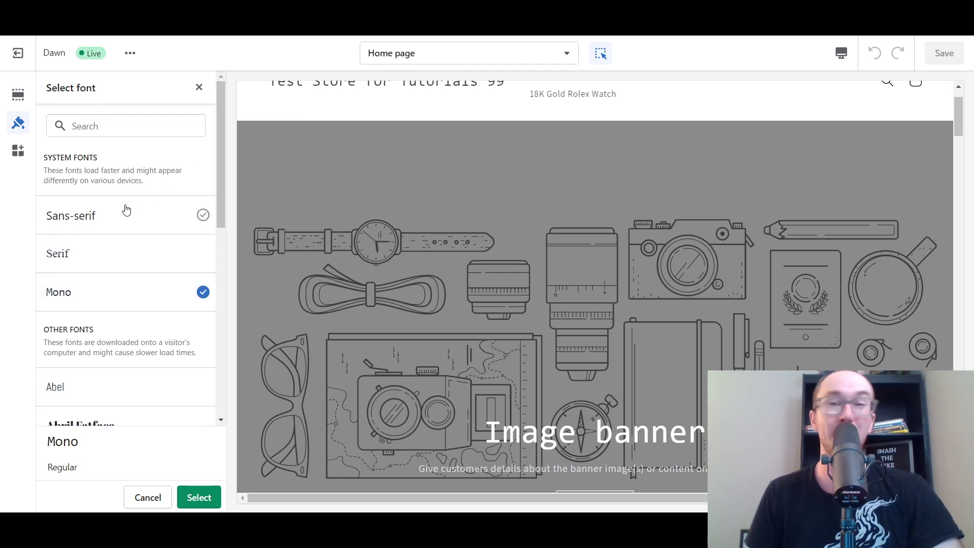
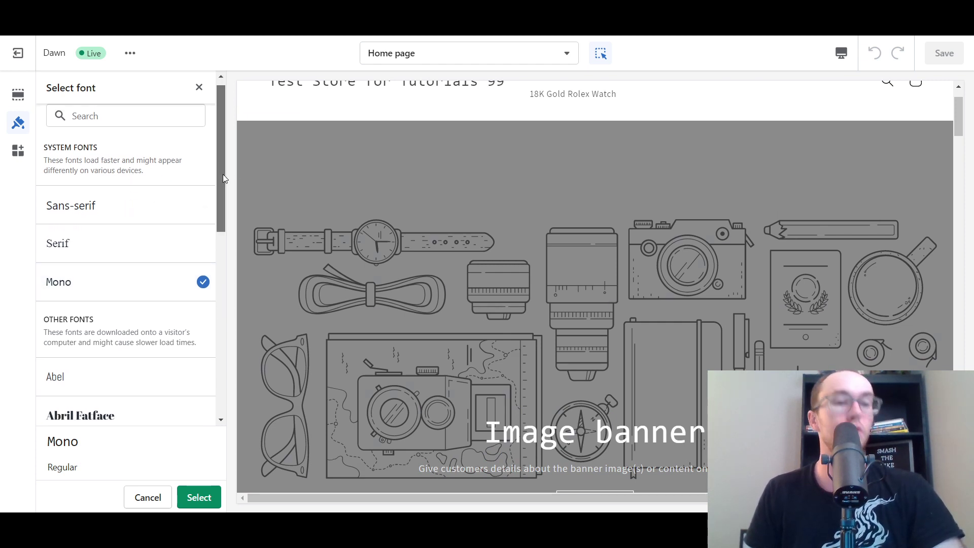
Step: Try the Abril Fatface font for the headings and review it across all sections of the home page
{"action": "left_click_drag", "start_coordinate": [223, 174], "coordinate": [221, 215]}
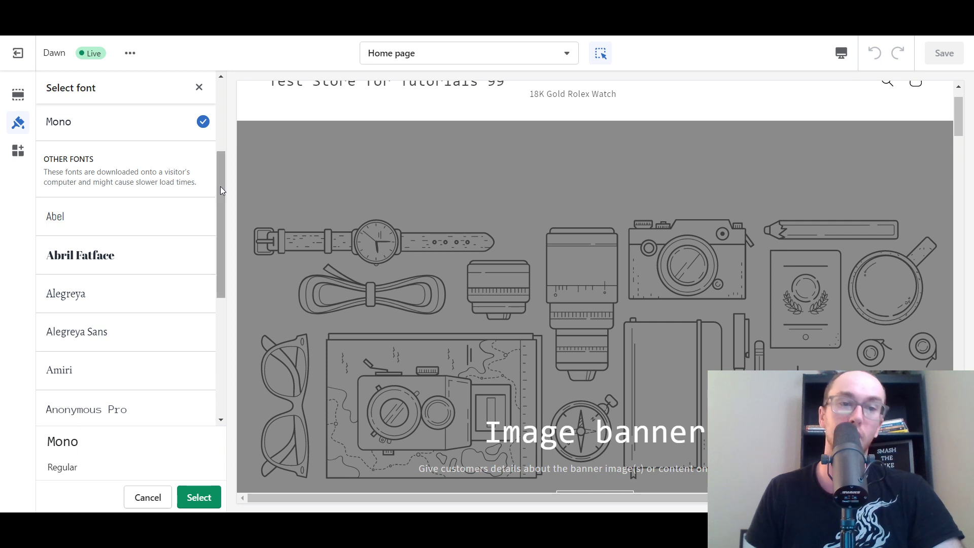
{"action": "left_click_drag", "start_coordinate": [223, 206], "coordinate": [223, 210]}
{"action": "scroll", "coordinate": [482, 330], "scroll_direction": "up", "scroll_amount": 2}
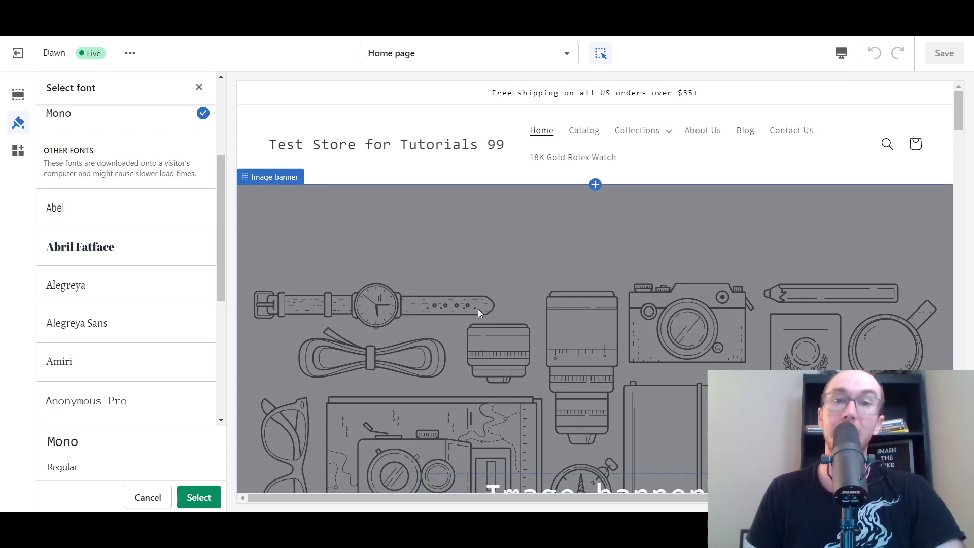
{"action": "scroll", "coordinate": [478, 308], "scroll_direction": "down", "scroll_amount": 3}
{"action": "left_click", "coordinate": [116, 257]}
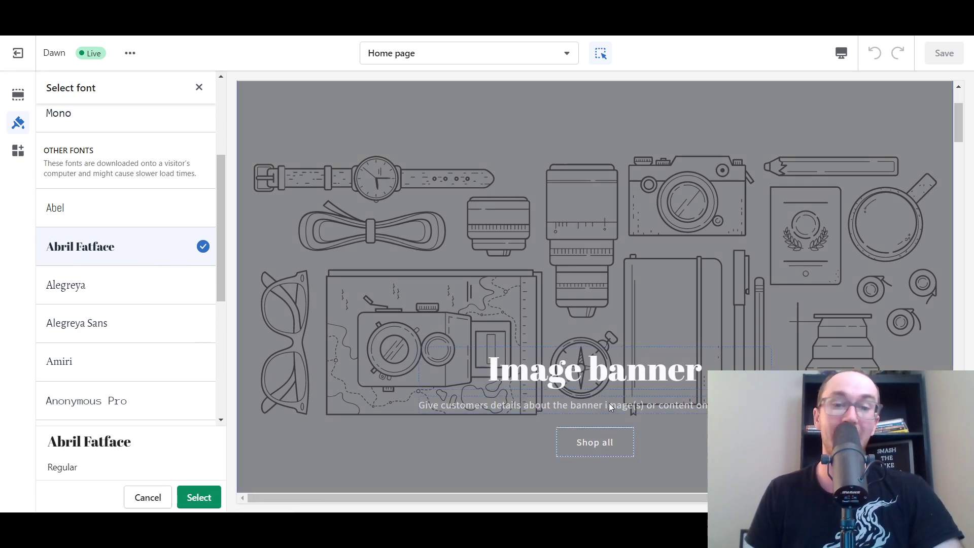
{"action": "scroll", "coordinate": [473, 387], "scroll_direction": "down", "scroll_amount": 6}
{"action": "scroll", "coordinate": [466, 247], "scroll_direction": "down", "scroll_amount": 13}
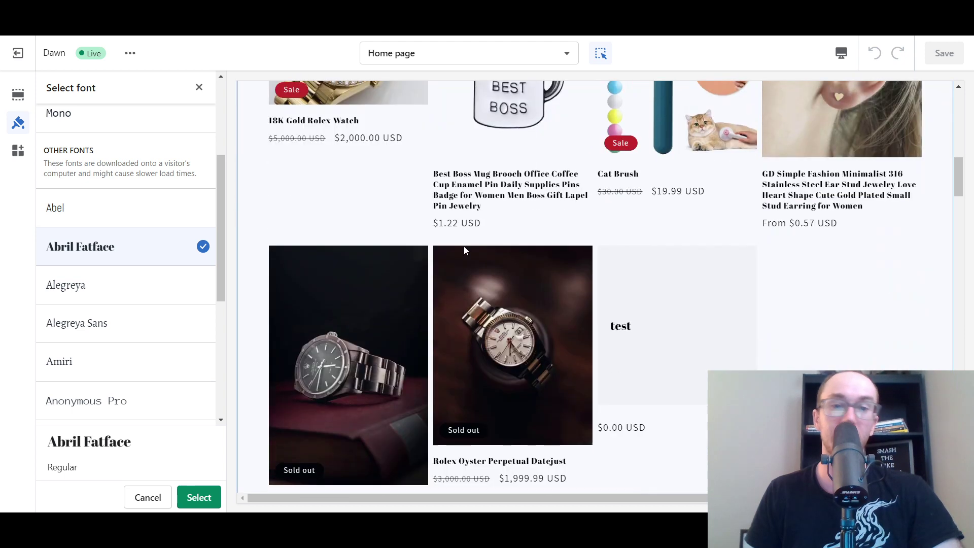
{"action": "scroll", "coordinate": [586, 388], "scroll_direction": "down", "scroll_amount": 5}
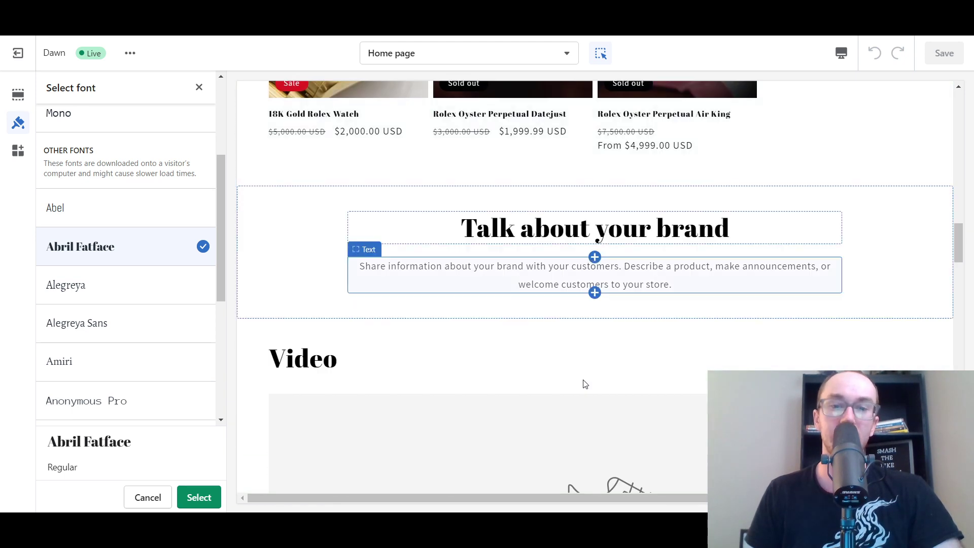
{"action": "scroll", "coordinate": [497, 402], "scroll_direction": "down", "scroll_amount": 8}
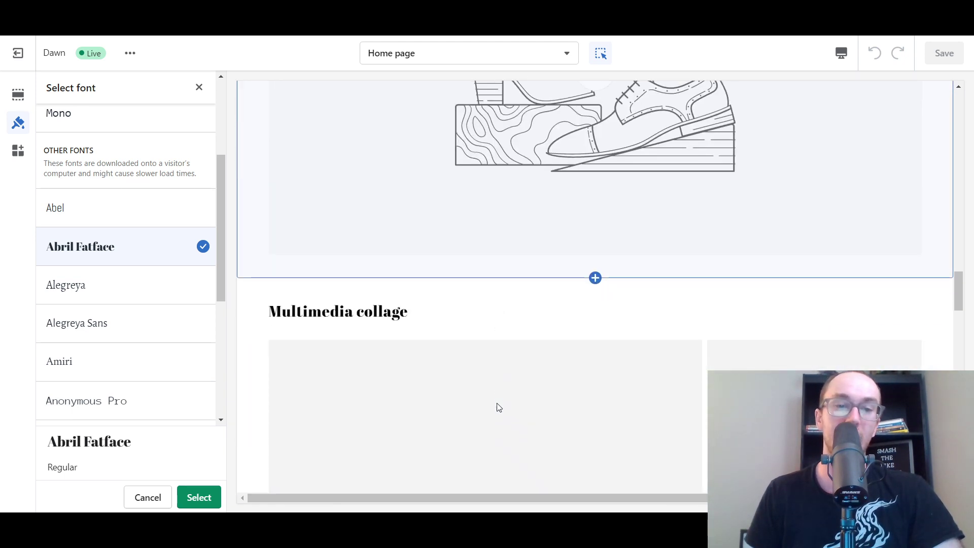
{"action": "scroll", "coordinate": [498, 406], "scroll_direction": "down", "scroll_amount": 14}
{"action": "scroll", "coordinate": [497, 403], "scroll_direction": "down", "scroll_amount": 10}
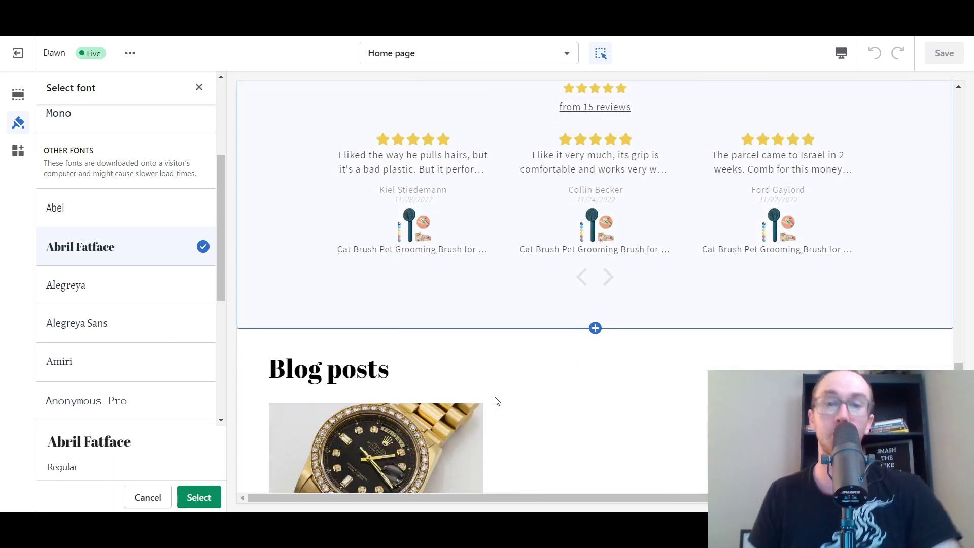
{"action": "scroll", "coordinate": [573, 373], "scroll_direction": "up", "scroll_amount": 20}
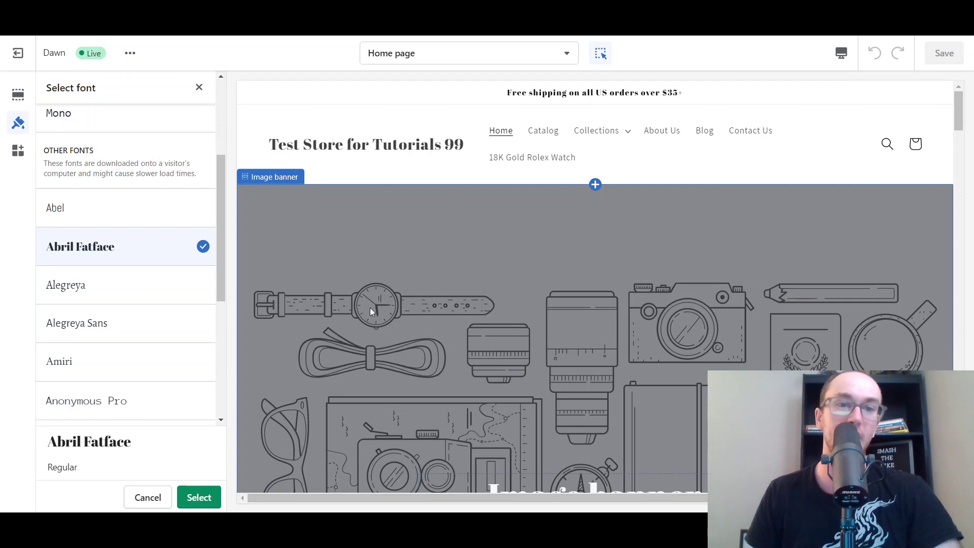
Step: Load more fonts, choose Bio Rhyme for the headings and preview it on the home page
{"action": "left_click_drag", "start_coordinate": [223, 252], "coordinate": [230, 359]}
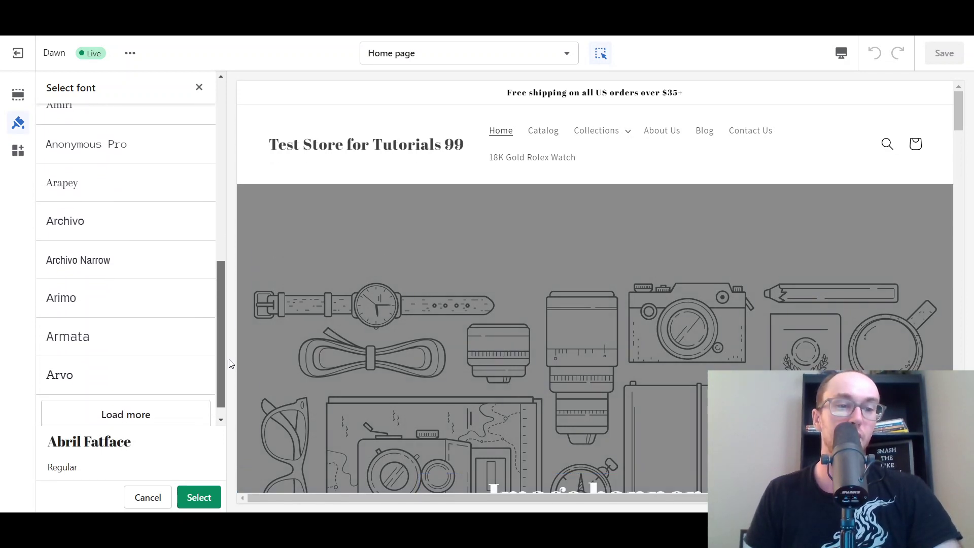
{"action": "left_click", "coordinate": [151, 395]}
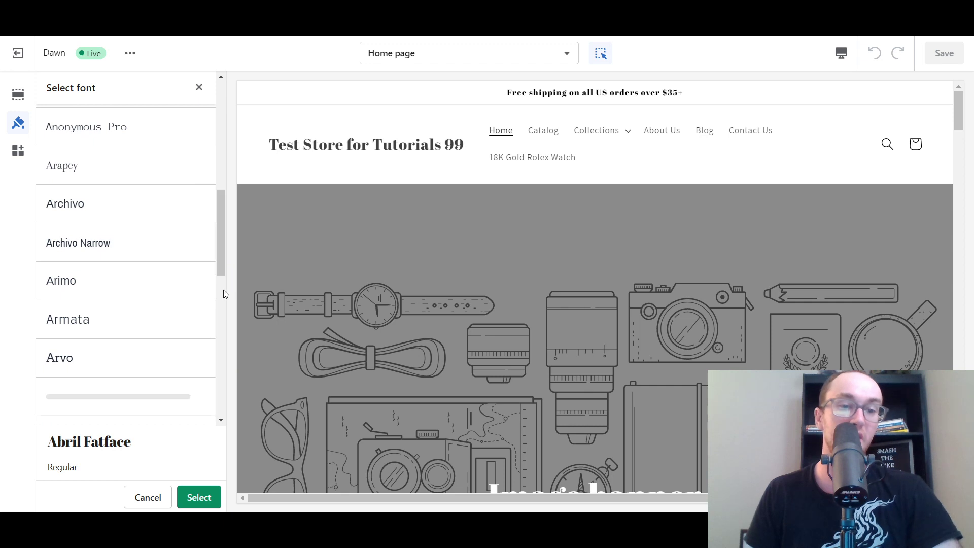
{"action": "left_click_drag", "start_coordinate": [218, 264], "coordinate": [228, 292]}
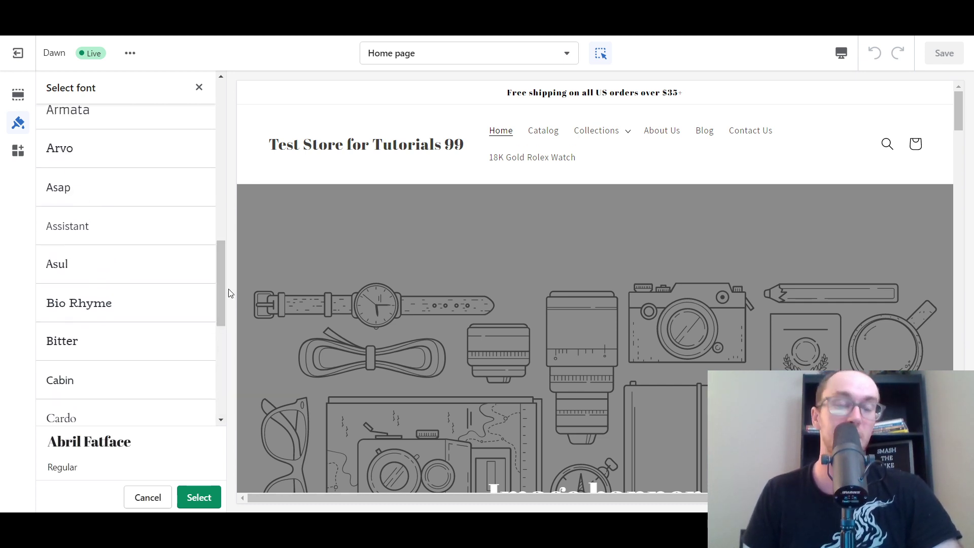
{"action": "left_click", "coordinate": [112, 316]}
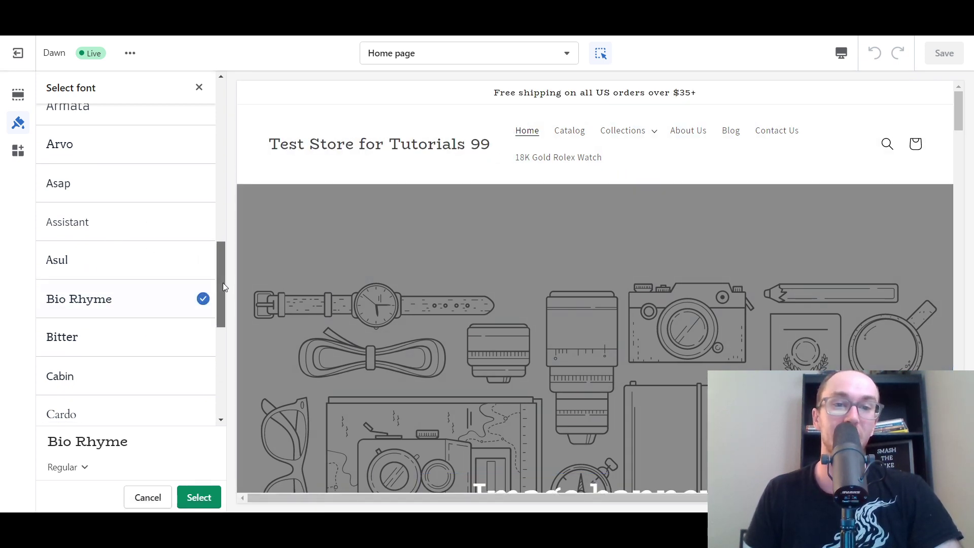
{"action": "left_click_drag", "start_coordinate": [223, 282], "coordinate": [223, 291]}
{"action": "scroll", "coordinate": [367, 276], "scroll_direction": "down", "scroll_amount": 5}
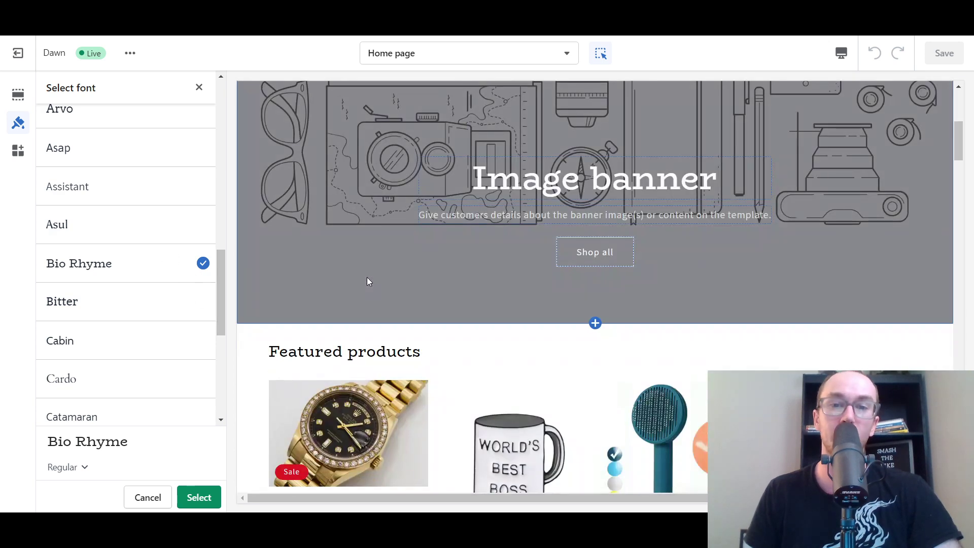
{"action": "scroll", "coordinate": [477, 385], "scroll_direction": "up", "scroll_amount": 5}
{"action": "left_click_drag", "start_coordinate": [223, 287], "coordinate": [213, 415]}
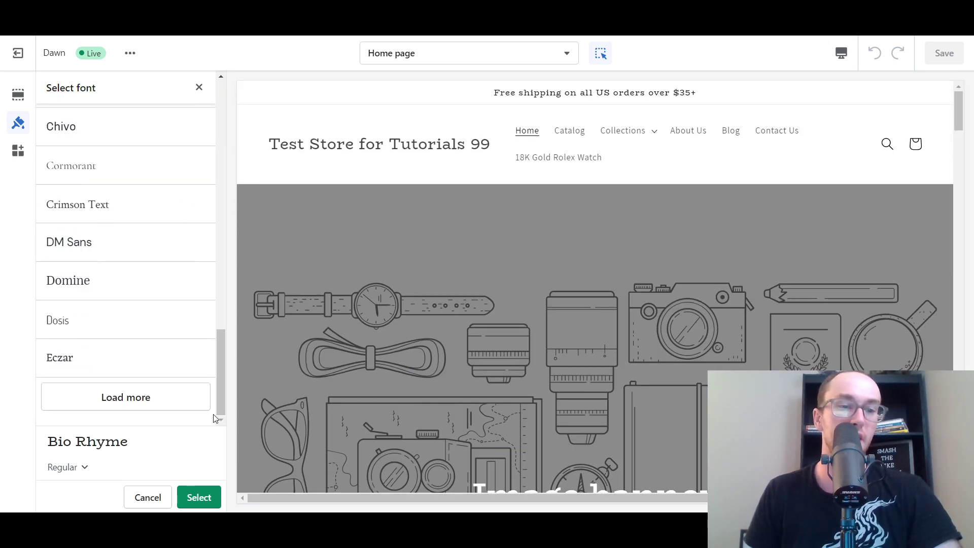
Step: Try the Extra Light, Light and Regular weights of the Bio Rhyme heading font and preview them on the home page
{"action": "left_click", "coordinate": [84, 472]}
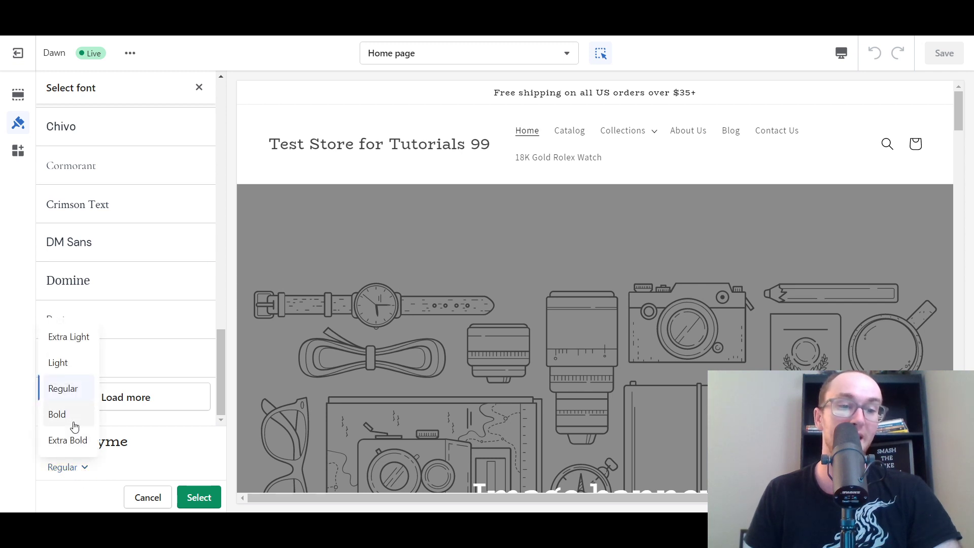
{"action": "left_click", "coordinate": [61, 338]}
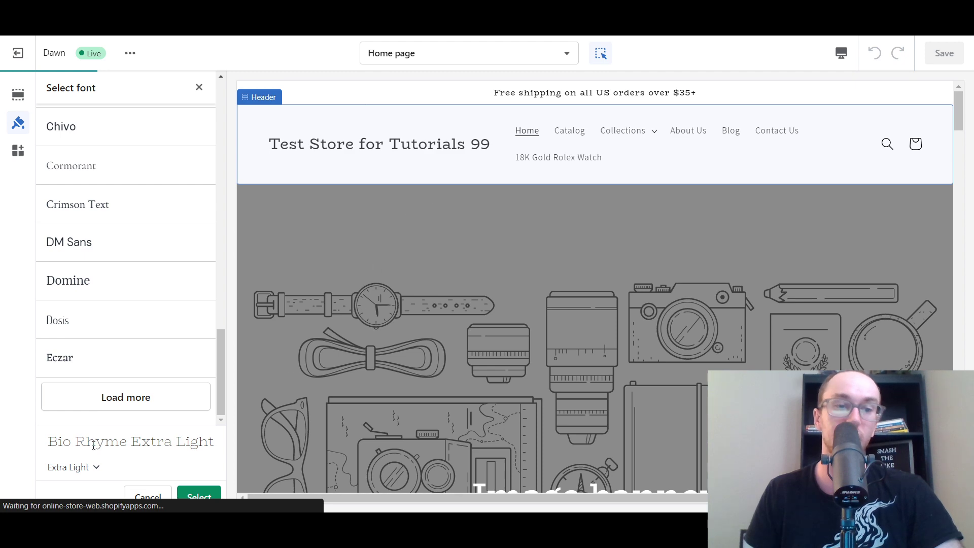
{"action": "left_click", "coordinate": [89, 473]}
{"action": "left_click", "coordinate": [88, 364]}
{"action": "scroll", "coordinate": [381, 339], "scroll_direction": "down", "scroll_amount": 5}
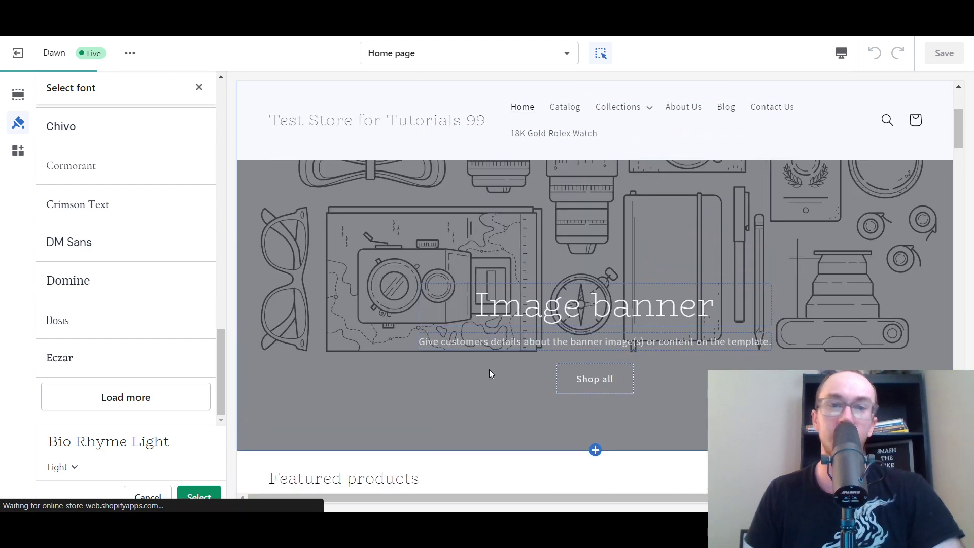
{"action": "left_click", "coordinate": [77, 471]}
{"action": "left_click", "coordinate": [77, 387]}
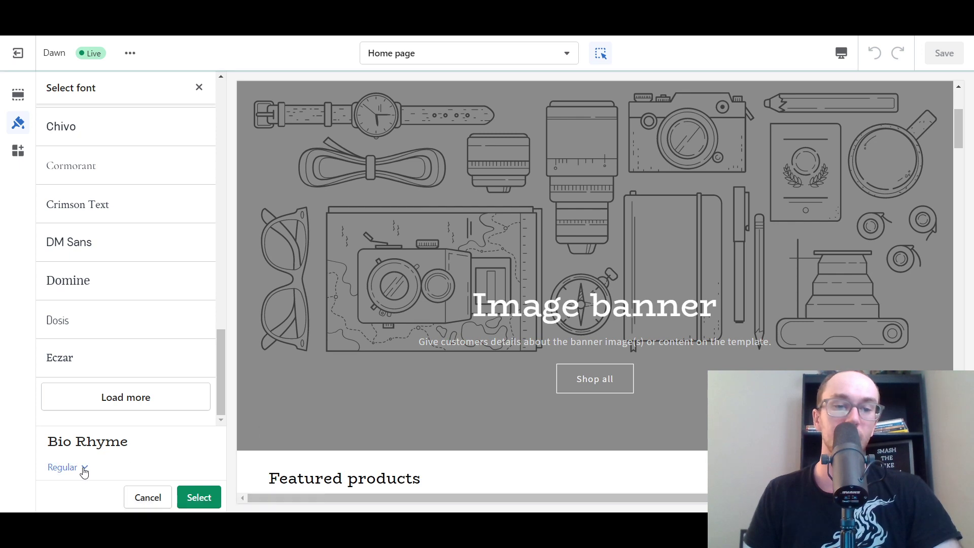
Step: Try the Extra Bold weight for the Bio Rhyme headings and review it down the home page to the Video section
{"action": "left_click", "coordinate": [79, 468]}
{"action": "left_click", "coordinate": [83, 450]}
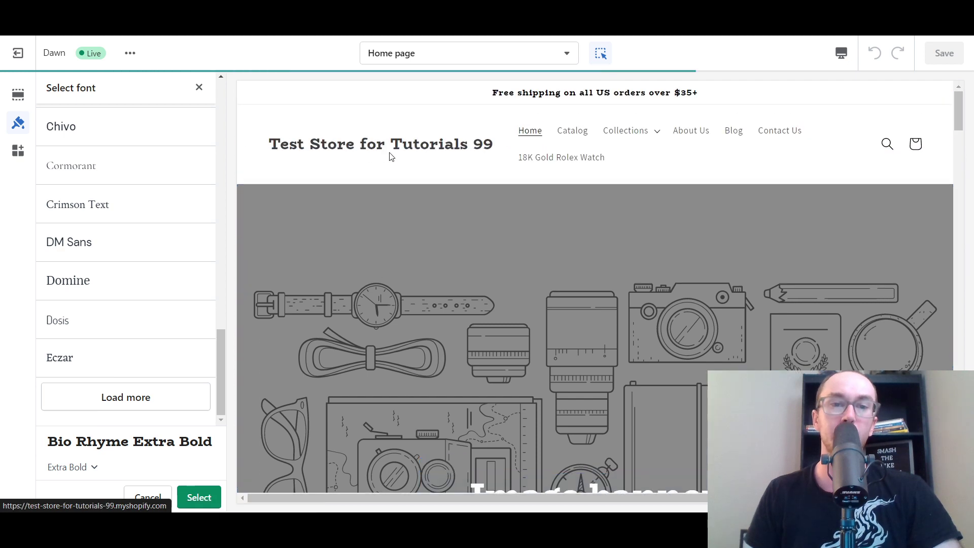
{"action": "scroll", "coordinate": [351, 247], "scroll_direction": "down", "scroll_amount": 15}
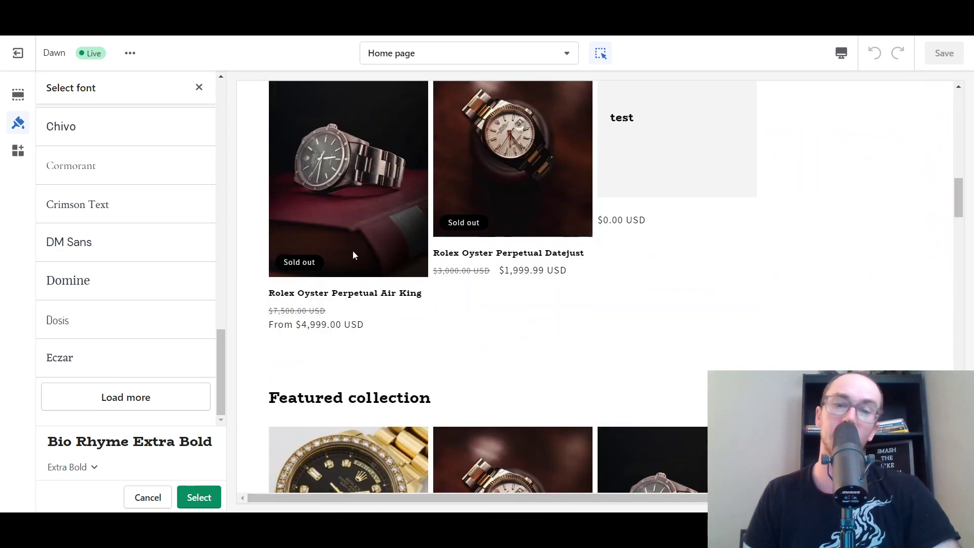
{"action": "scroll", "coordinate": [392, 273], "scroll_direction": "down", "scroll_amount": 10}
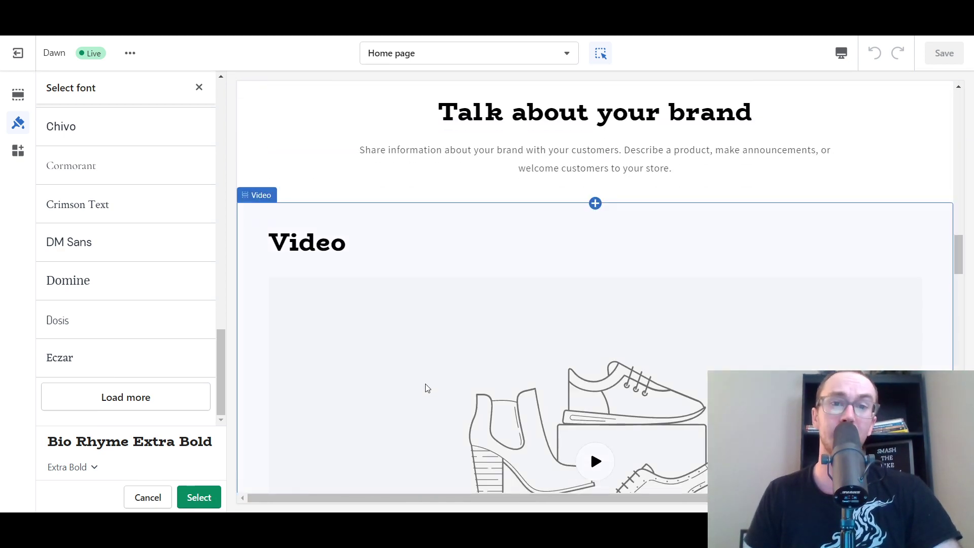
{"action": "scroll", "coordinate": [426, 387], "scroll_direction": "up", "scroll_amount": 1}
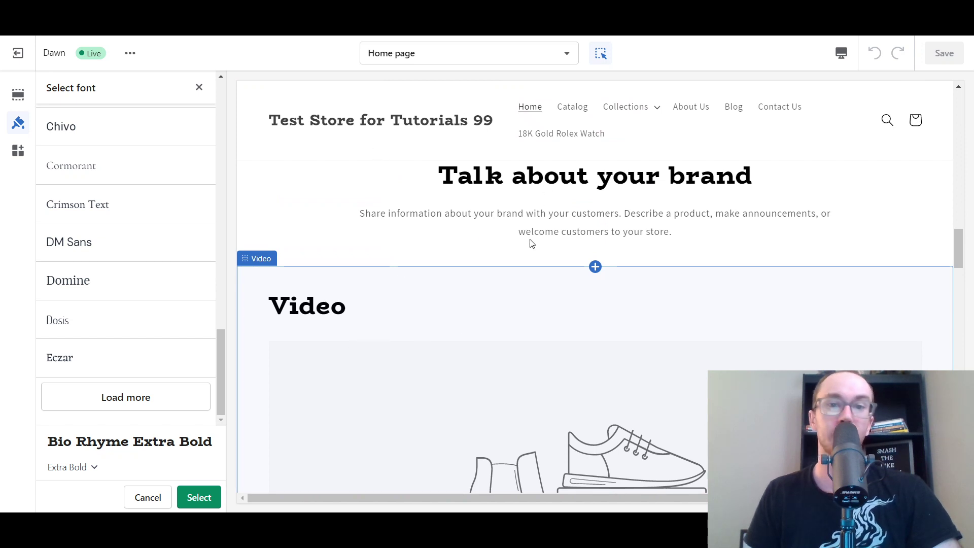
Step: Set the Bio Rhyme heading font to the Bold weight and apply it to the theme's headings
{"action": "left_click", "coordinate": [81, 467]}
{"action": "left_click", "coordinate": [66, 415]}
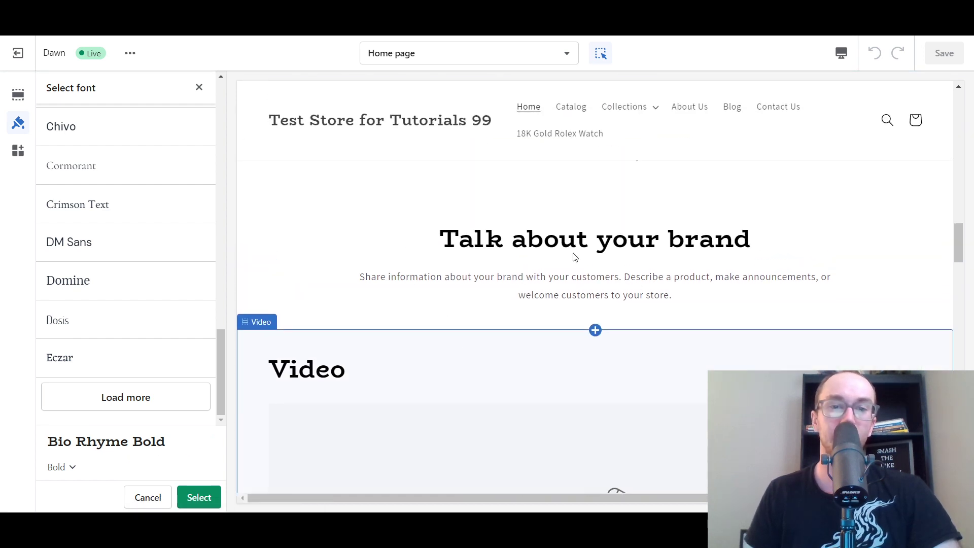
{"action": "left_click", "coordinate": [199, 498]}
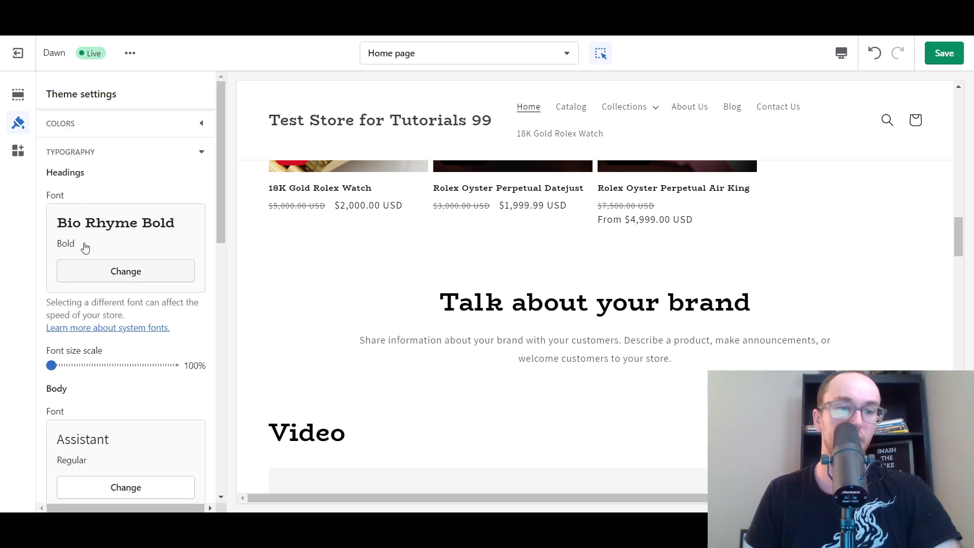
Step: Change the theme's body font to Arimo in the Regular weight and apply it
{"action": "left_click_drag", "start_coordinate": [223, 233], "coordinate": [225, 288]}
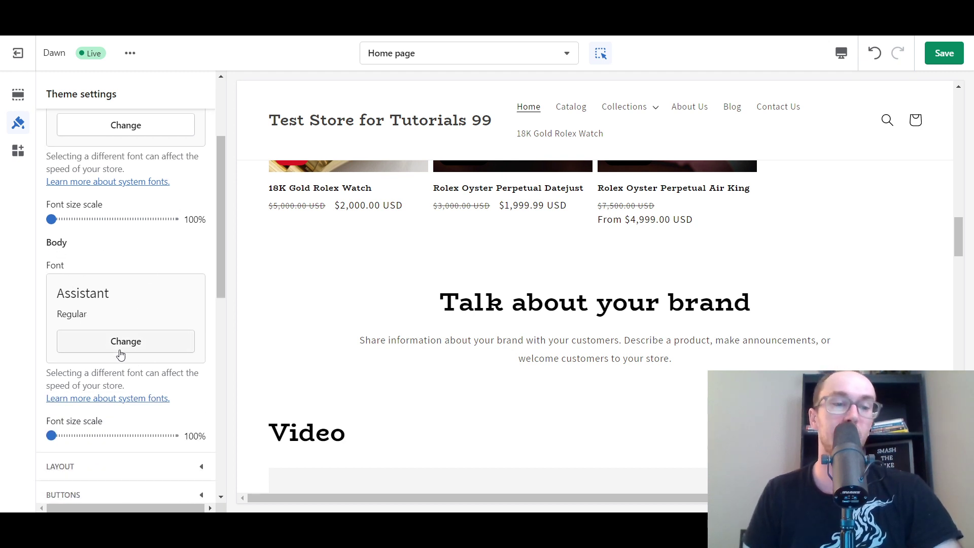
{"action": "left_click", "coordinate": [134, 341]}
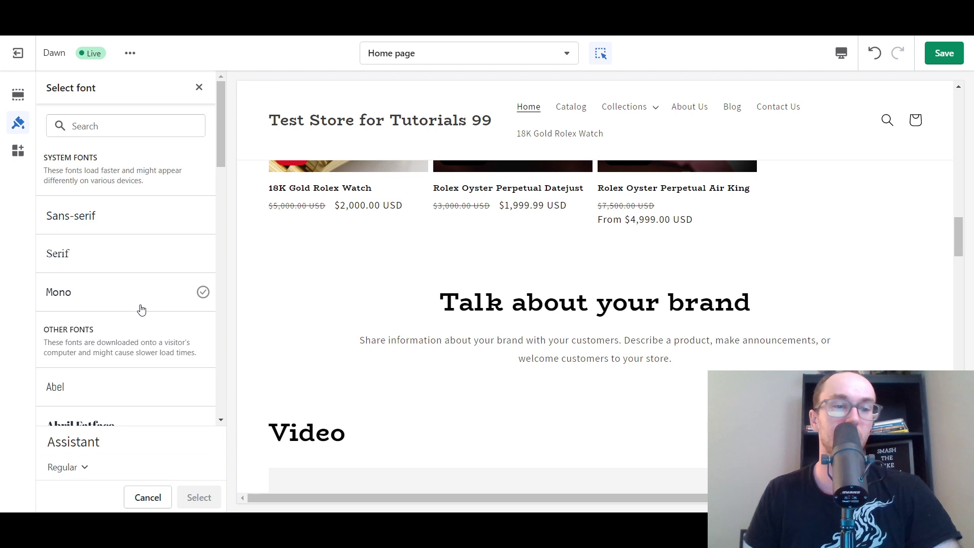
{"action": "scroll", "coordinate": [115, 343], "scroll_direction": "down", "scroll_amount": 5}
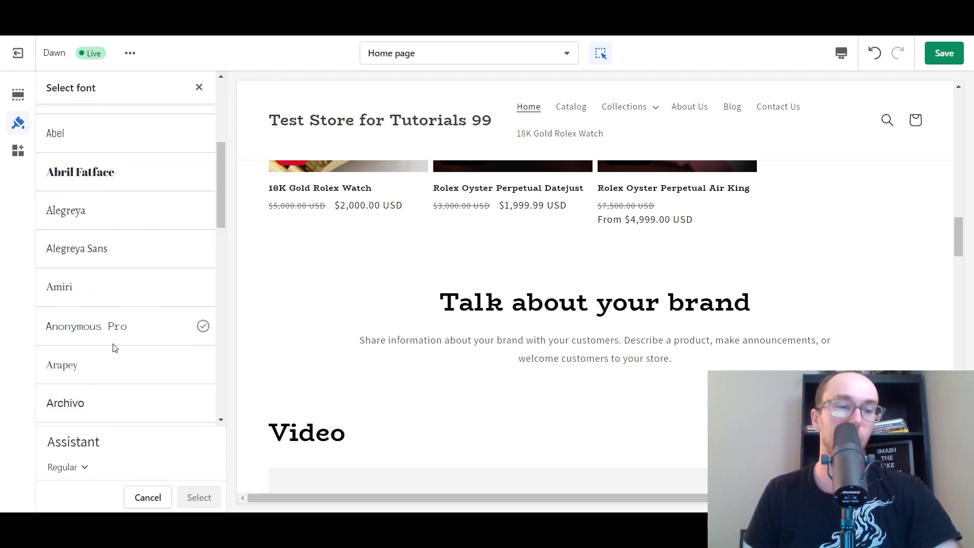
{"action": "scroll", "coordinate": [104, 360], "scroll_direction": "down", "scroll_amount": 3}
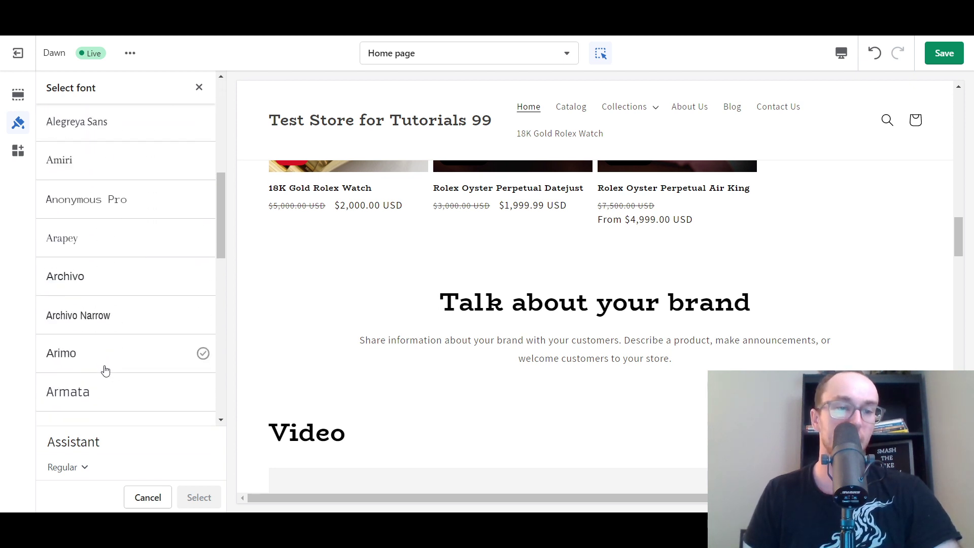
{"action": "left_click", "coordinate": [105, 359]}
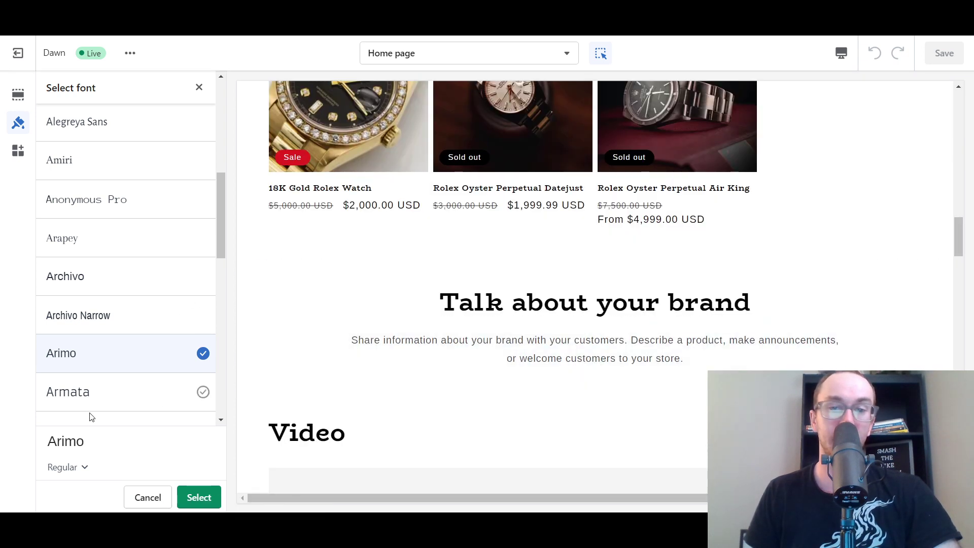
{"action": "left_click", "coordinate": [209, 503]}
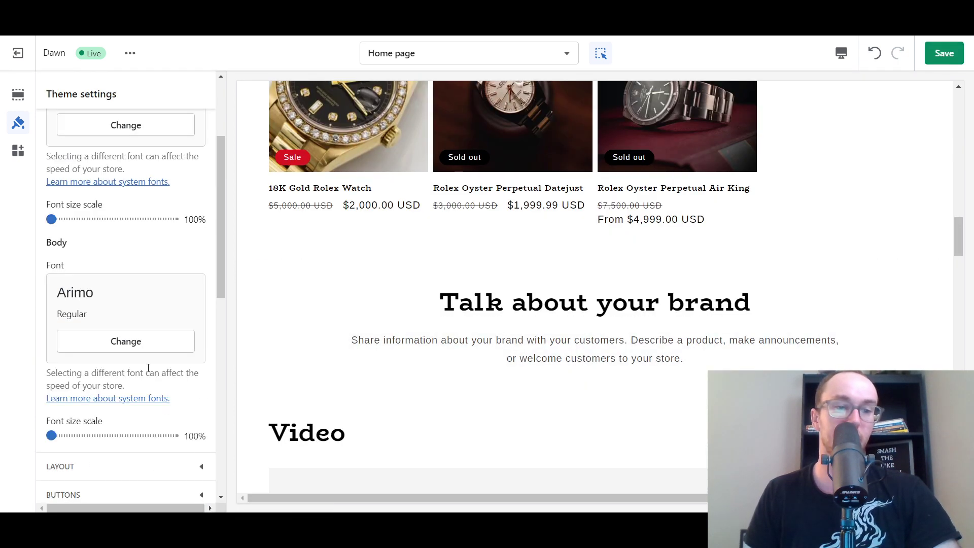
Step: Try a headings font size scale of 115% and check it on the home page's product sections
{"action": "scroll", "coordinate": [141, 324], "scroll_direction": "up", "scroll_amount": 3}
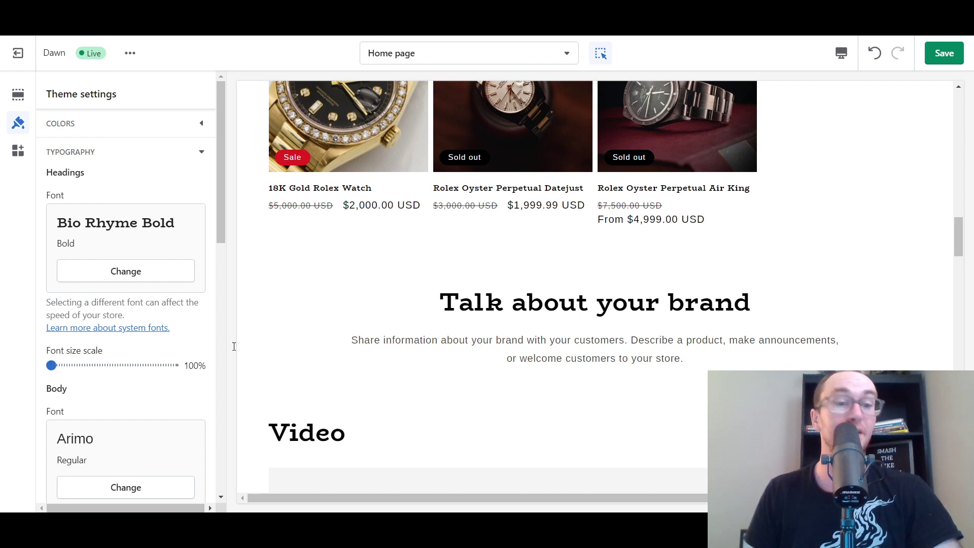
{"action": "left_click_drag", "start_coordinate": [56, 367], "coordinate": [77, 372]}
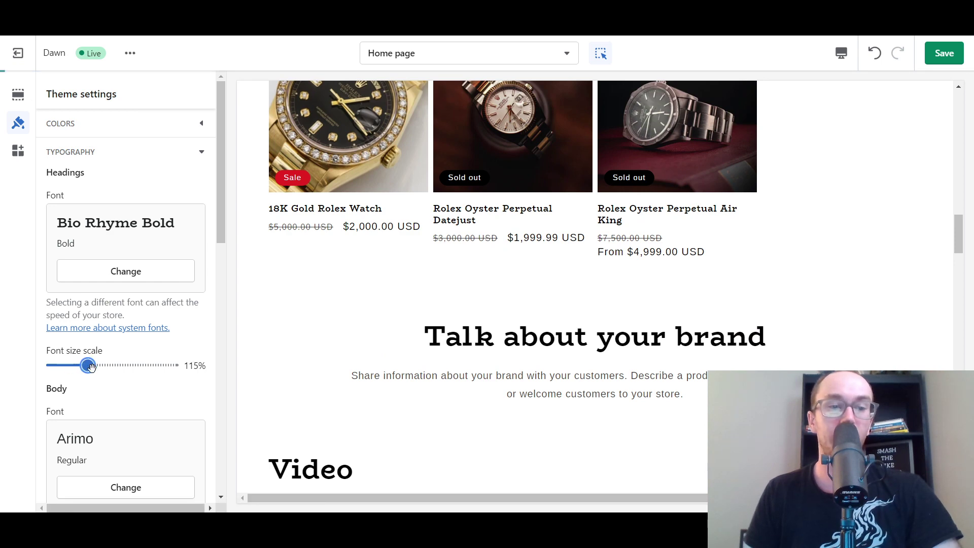
{"action": "scroll", "coordinate": [318, 328], "scroll_direction": "down", "scroll_amount": 3}
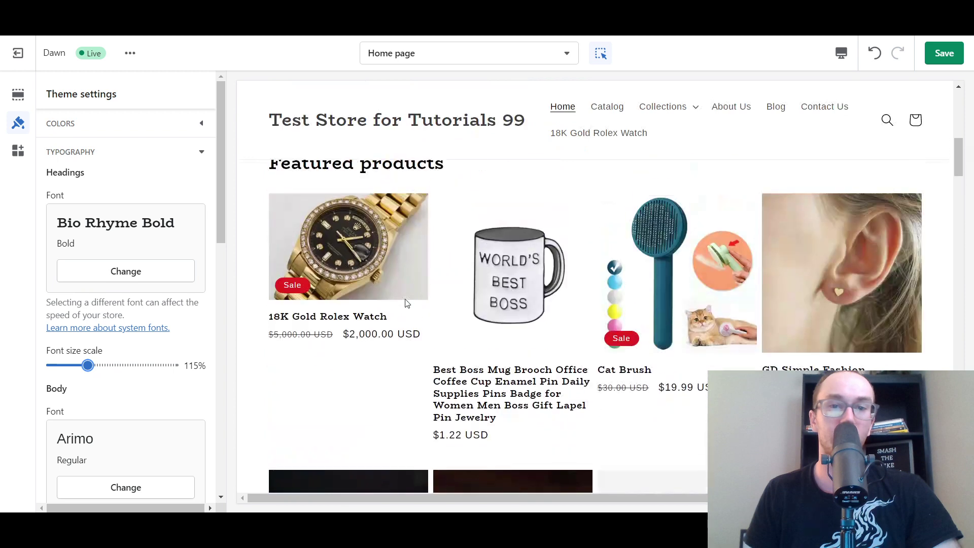
Step: Try a headings font size scale of 150% and review the header, product titles and brand text on the home page
{"action": "left_click_drag", "start_coordinate": [87, 364], "coordinate": [180, 361]}
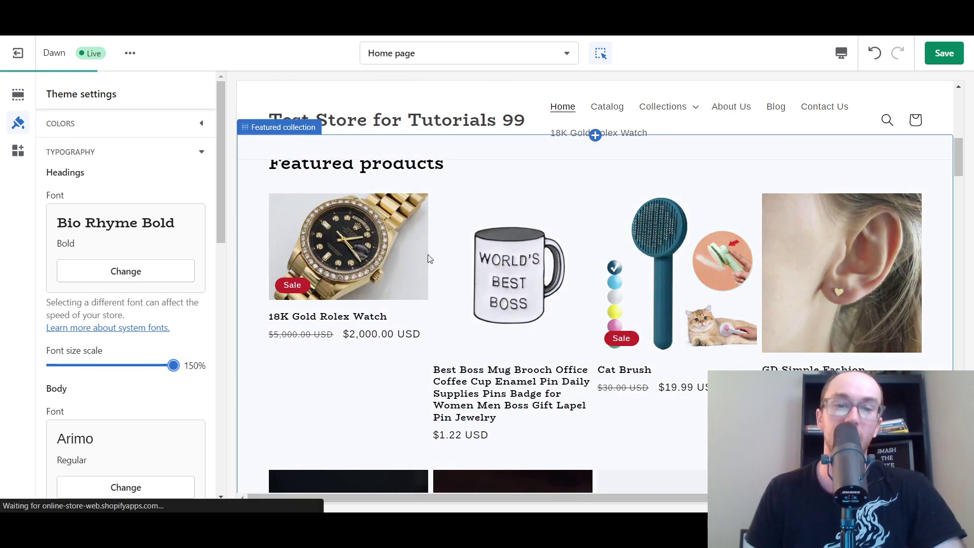
{"action": "scroll", "coordinate": [420, 374], "scroll_direction": "down", "scroll_amount": 5}
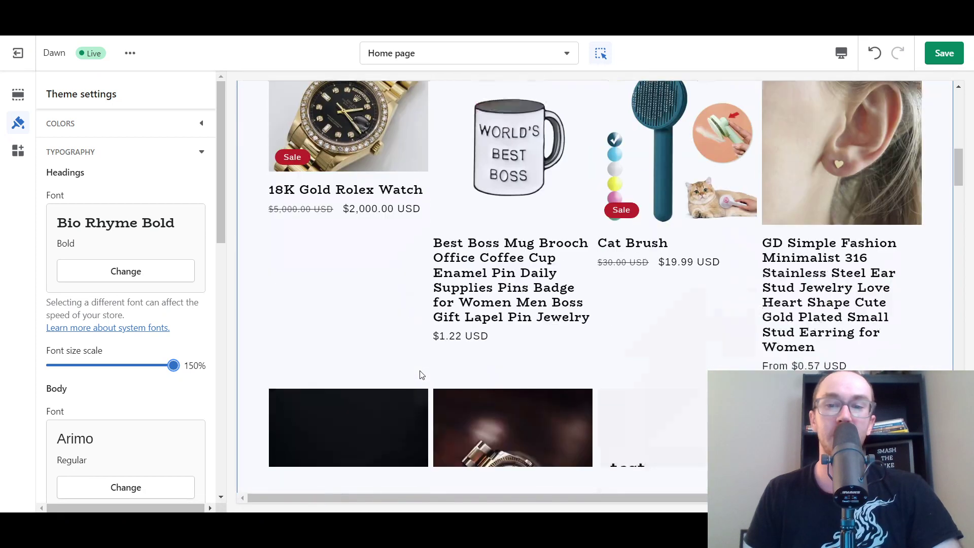
{"action": "scroll", "coordinate": [695, 408], "scroll_direction": "down", "scroll_amount": 7}
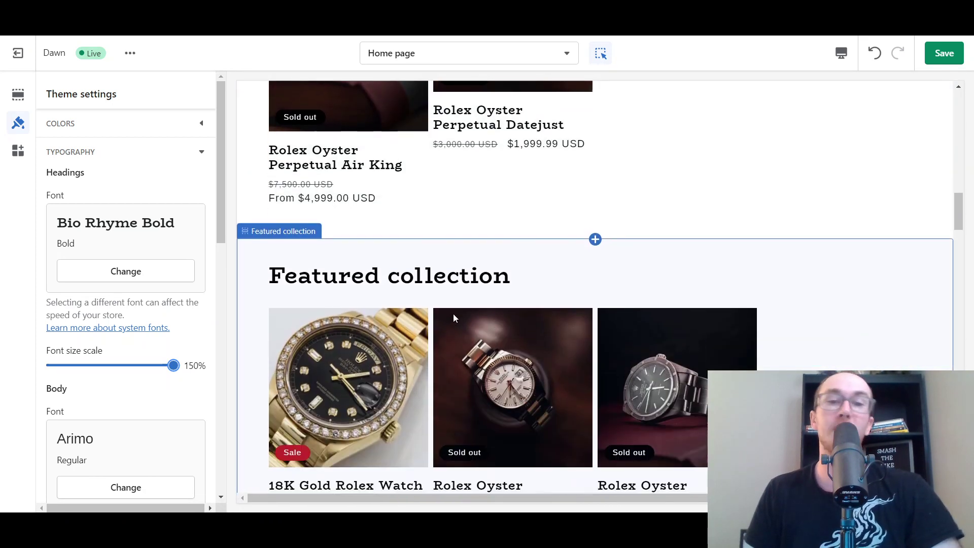
{"action": "scroll", "coordinate": [500, 259], "scroll_direction": "down", "scroll_amount": 5}
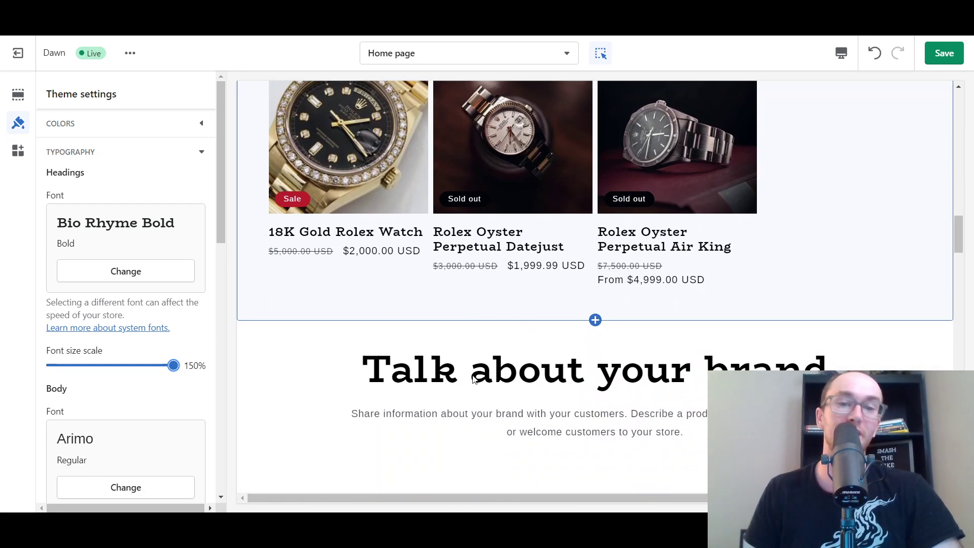
{"action": "scroll", "coordinate": [472, 377], "scroll_direction": "up", "scroll_amount": 10}
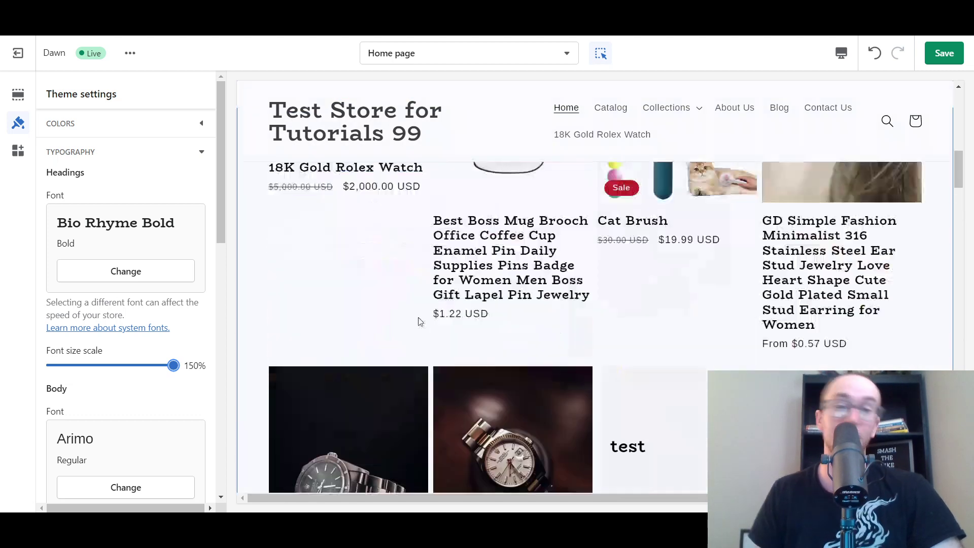
{"action": "scroll", "coordinate": [419, 322], "scroll_direction": "up", "scroll_amount": 10}
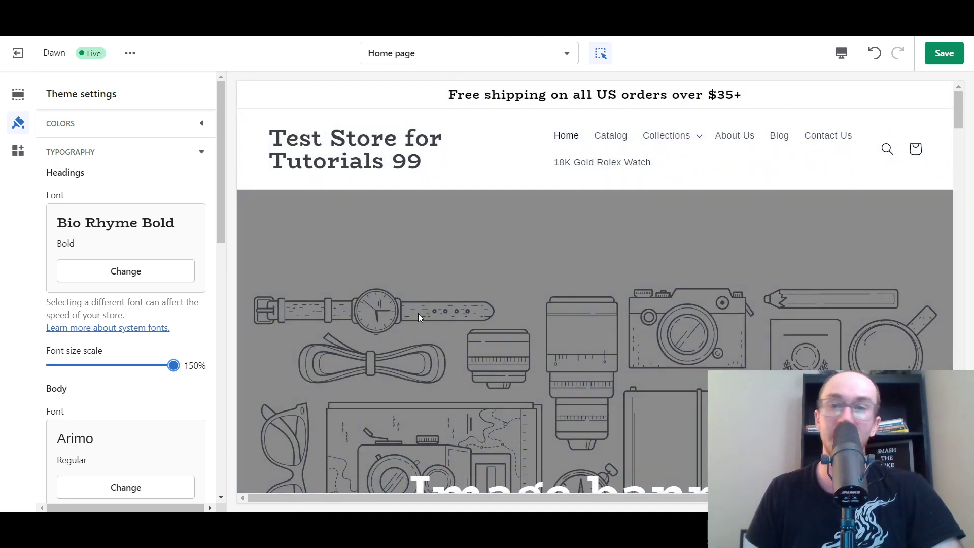
{"action": "scroll", "coordinate": [409, 345], "scroll_direction": "down", "scroll_amount": 15}
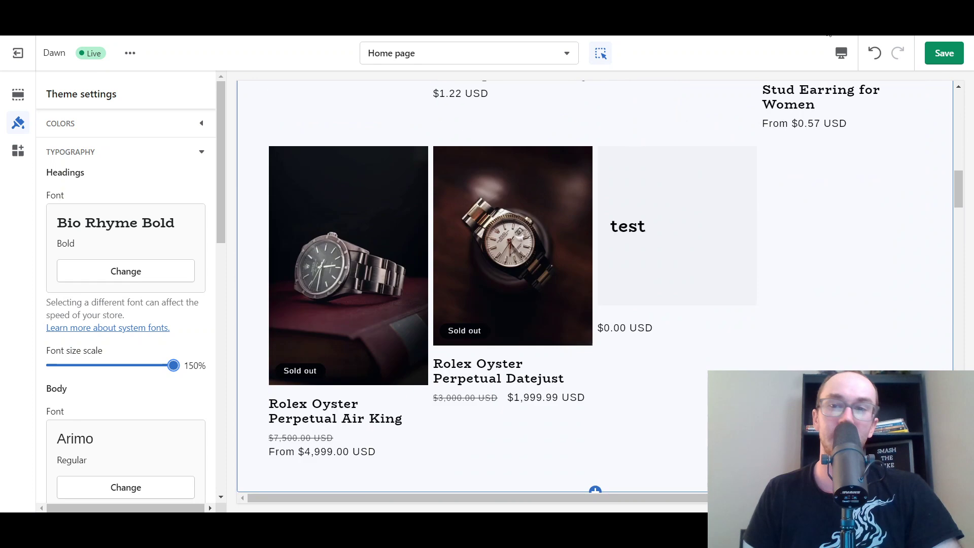
Step: Preview the home page in the mobile view, checking the header and product titles, and return to the desktop view
{"action": "left_click", "coordinate": [840, 53]}
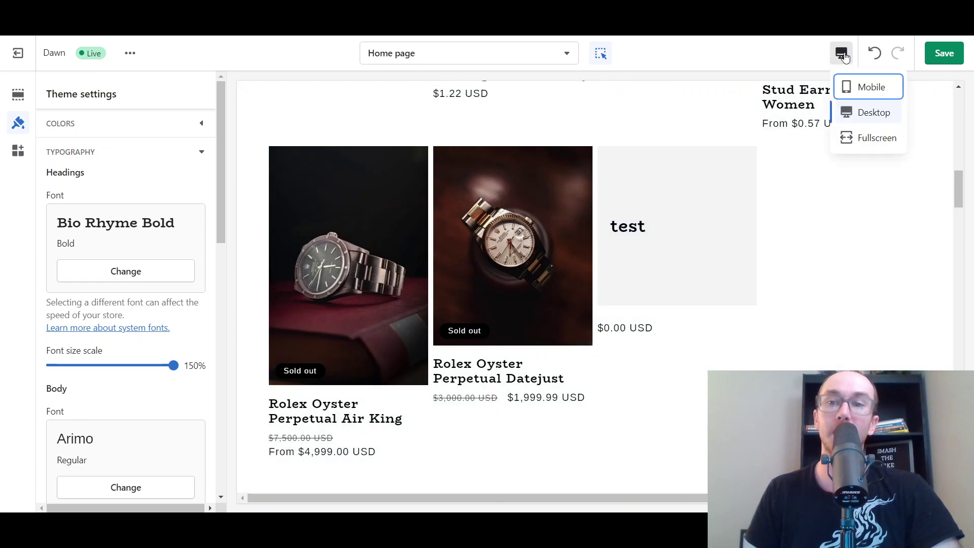
{"action": "left_click", "coordinate": [856, 88]}
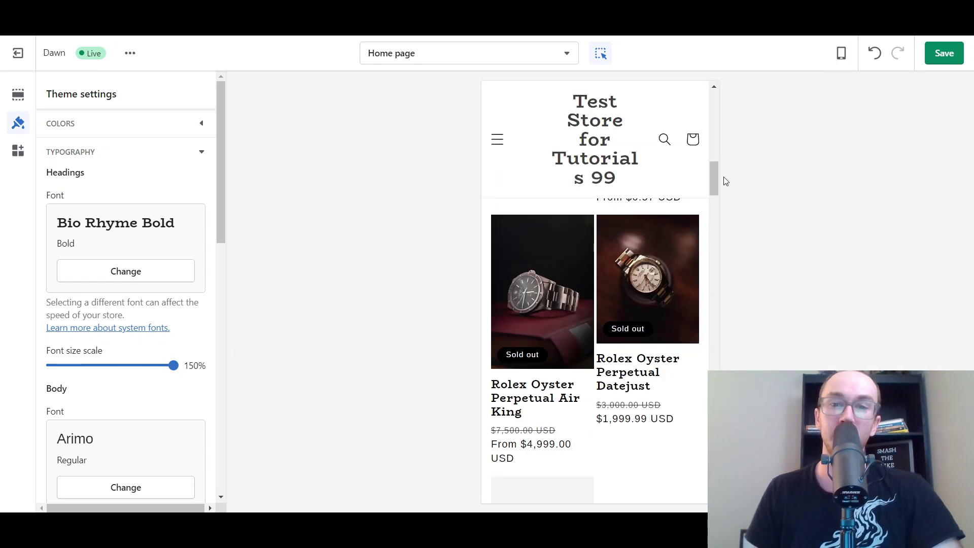
{"action": "left_click_drag", "start_coordinate": [713, 178], "coordinate": [811, 78]}
{"action": "left_click", "coordinate": [841, 53]}
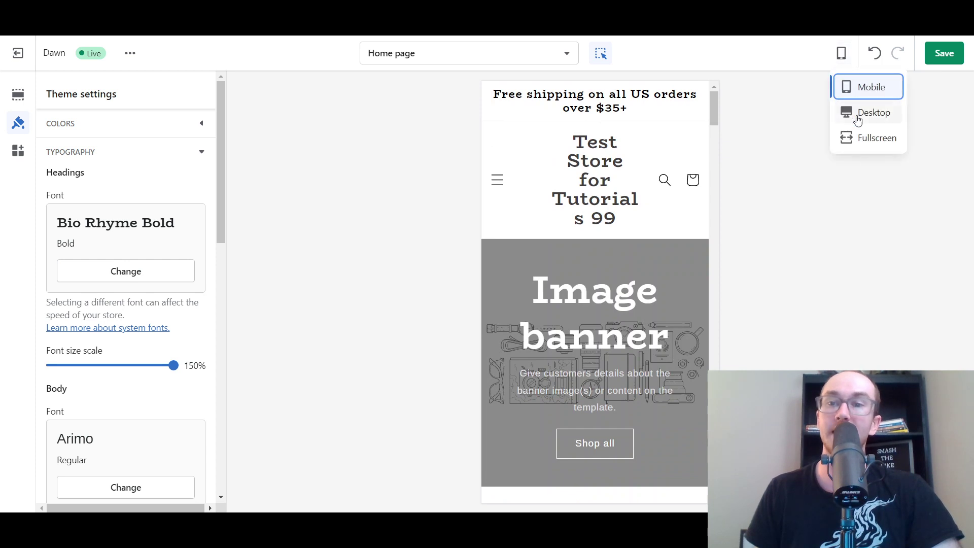
{"action": "left_click_drag", "start_coordinate": [714, 110], "coordinate": [736, 192]}
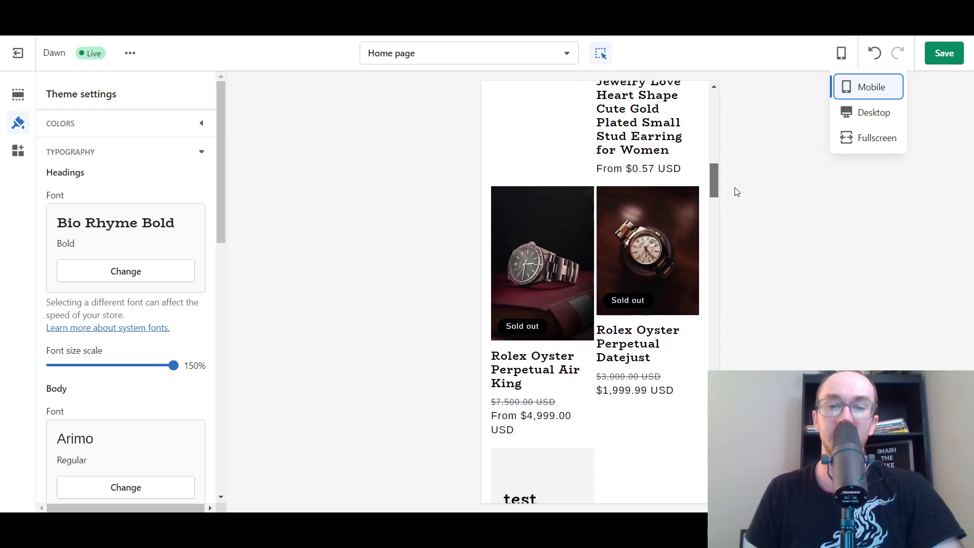
{"action": "left_click", "coordinate": [874, 115]}
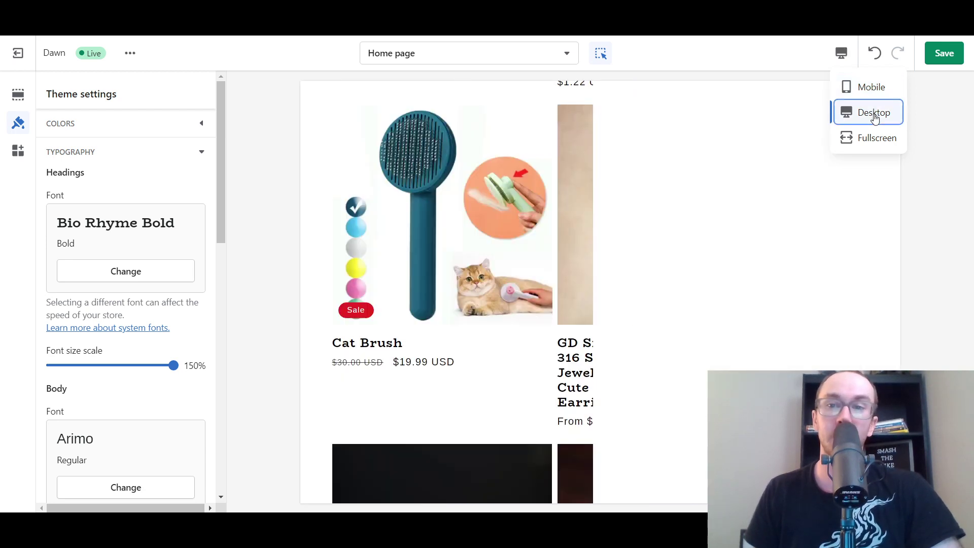
{"action": "scroll", "coordinate": [246, 350], "scroll_direction": "up", "scroll_amount": 5}
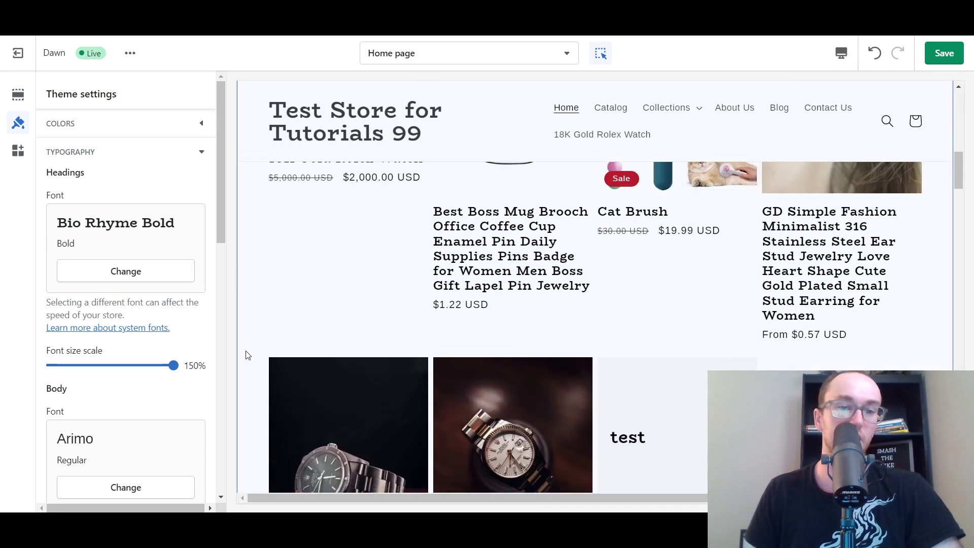
Step: Set the headings font size scale to 120% and check the result in the Featured products section
{"action": "left_click_drag", "start_coordinate": [171, 365], "coordinate": [100, 365]}
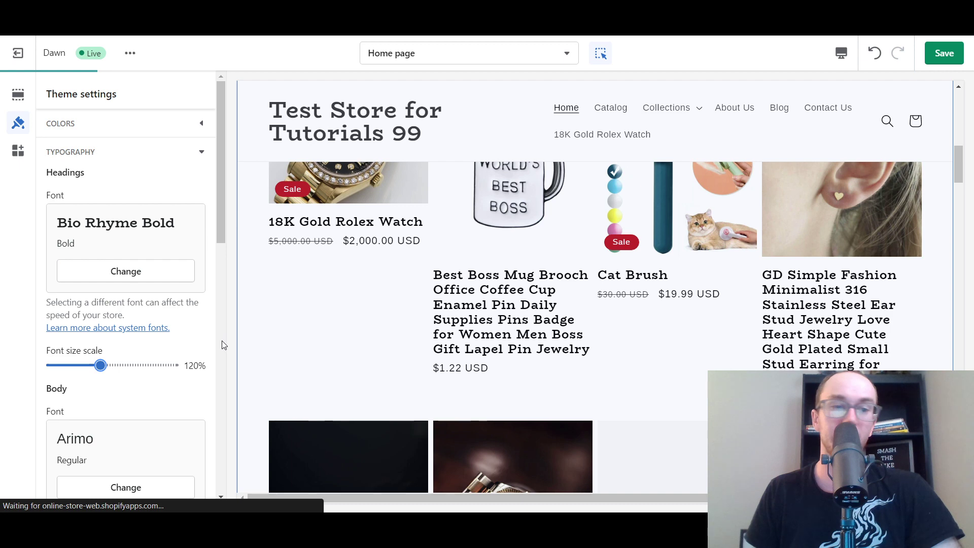
{"action": "scroll", "coordinate": [307, 311], "scroll_direction": "up", "scroll_amount": 1}
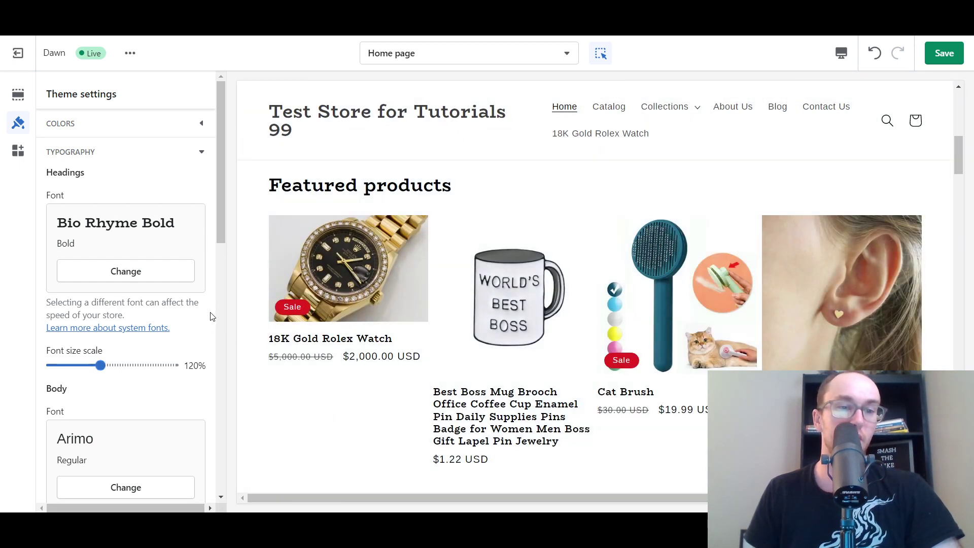
{"action": "scroll", "coordinate": [212, 316], "scroll_direction": "down", "scroll_amount": 4}
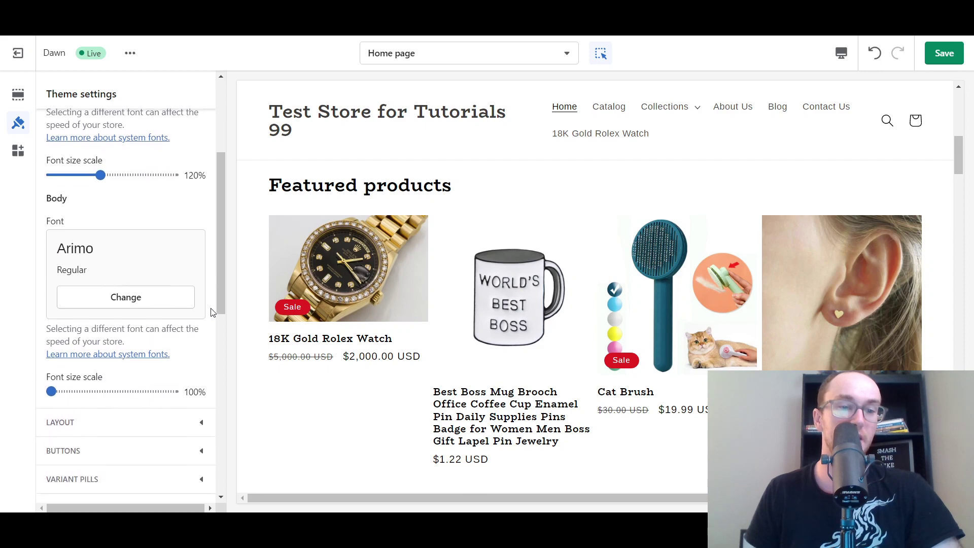
Step: Try a body font size scale of 115% and check it in the home page's brand text section
{"action": "scroll", "coordinate": [540, 266], "scroll_direction": "up", "scroll_amount": 5}
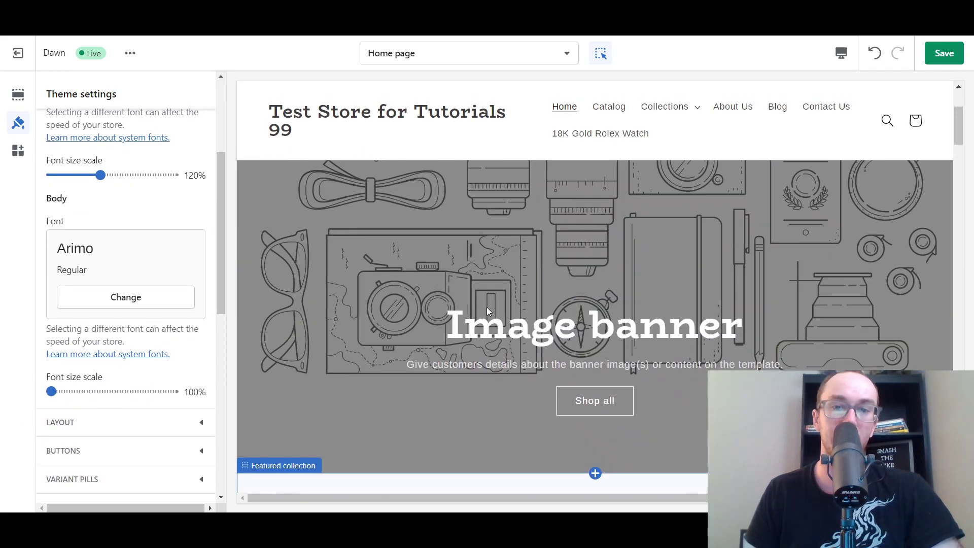
{"action": "scroll", "coordinate": [426, 325], "scroll_direction": "down", "scroll_amount": 20}
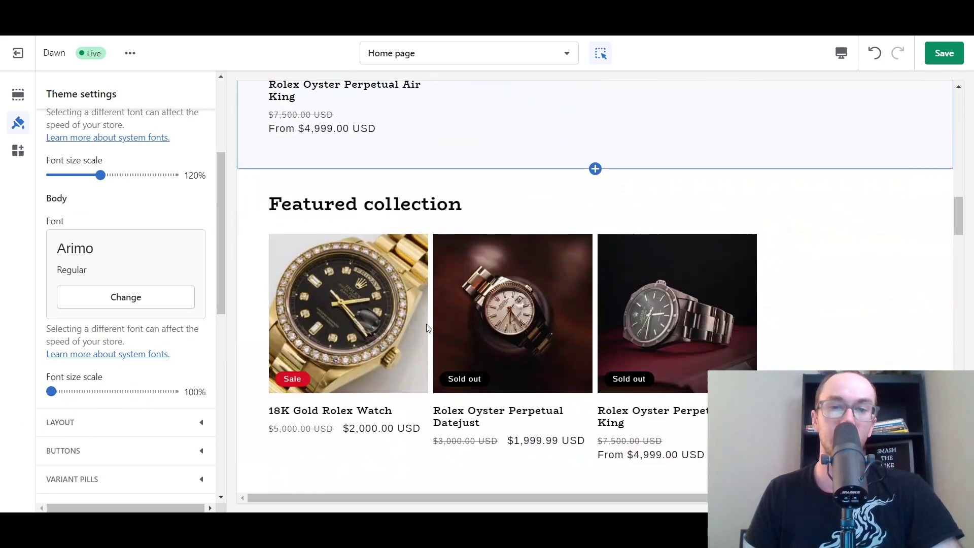
{"action": "scroll", "coordinate": [426, 327], "scroll_direction": "up", "scroll_amount": 5}
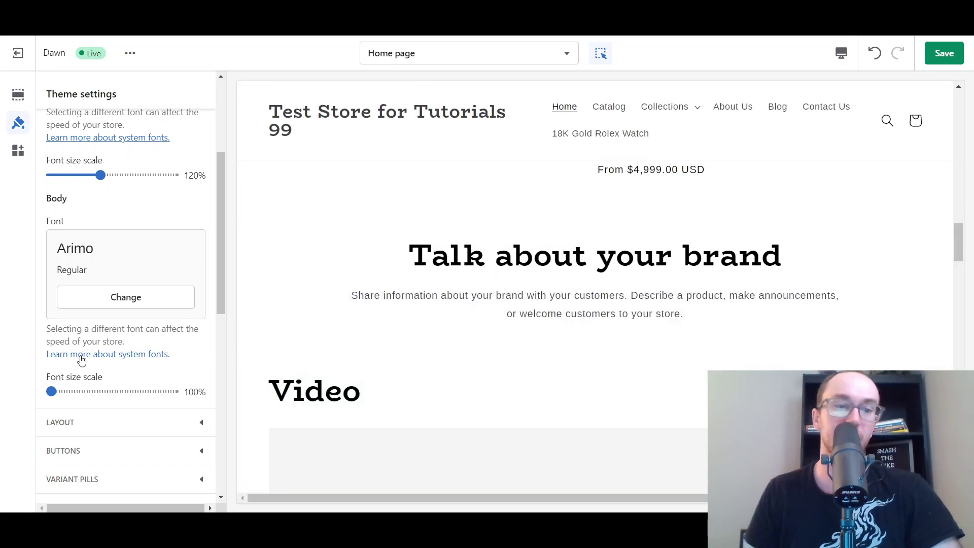
{"action": "left_click_drag", "start_coordinate": [51, 391], "coordinate": [106, 378]}
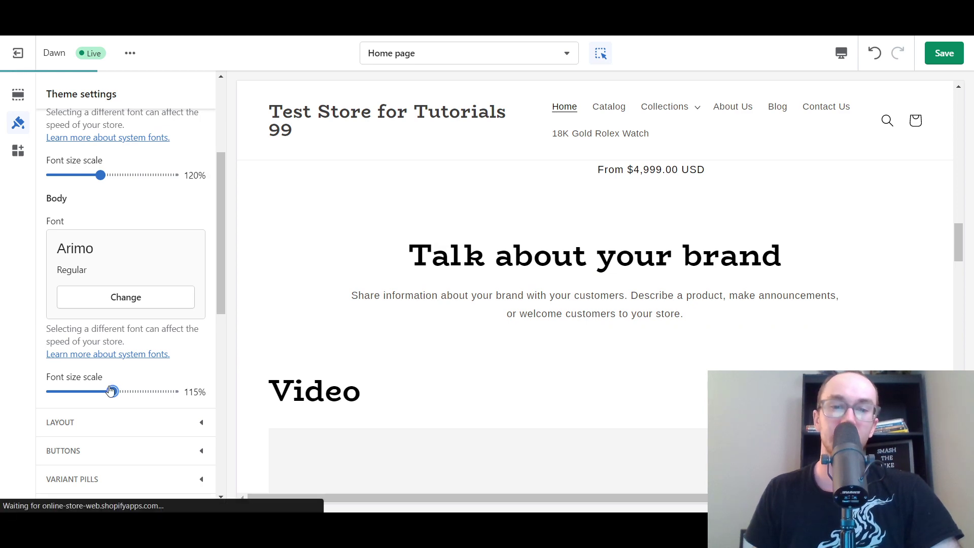
{"action": "scroll", "coordinate": [496, 390], "scroll_direction": "down", "scroll_amount": 3}
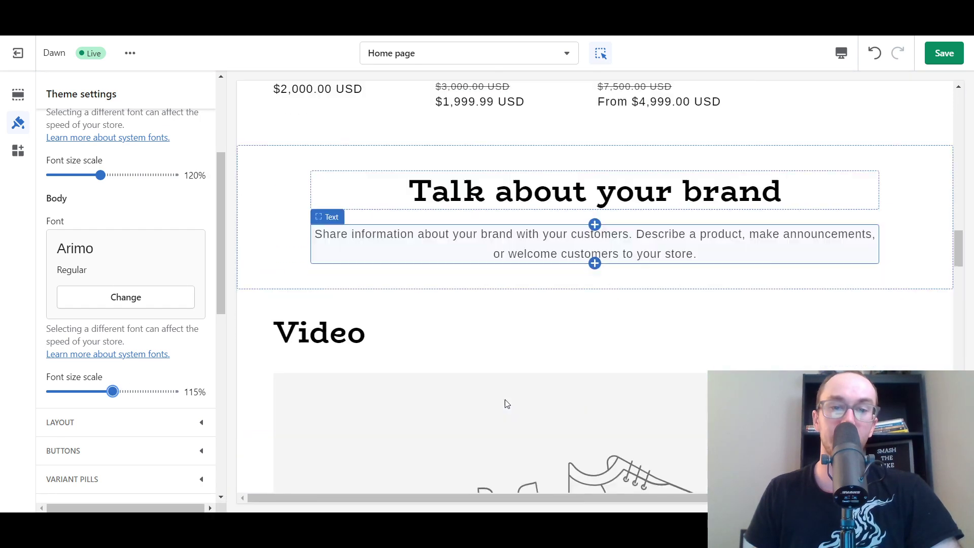
{"action": "scroll", "coordinate": [458, 292], "scroll_direction": "up", "scroll_amount": 1}
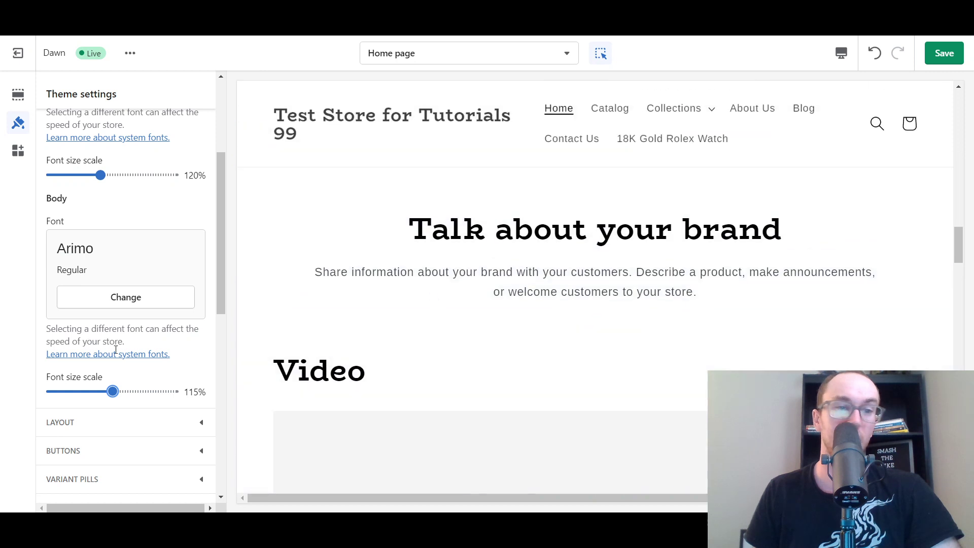
Step: Set the body font size scale to 120% and check the header links, product prices and brand text on the home page
{"action": "left_click_drag", "start_coordinate": [114, 391], "coordinate": [133, 391]}
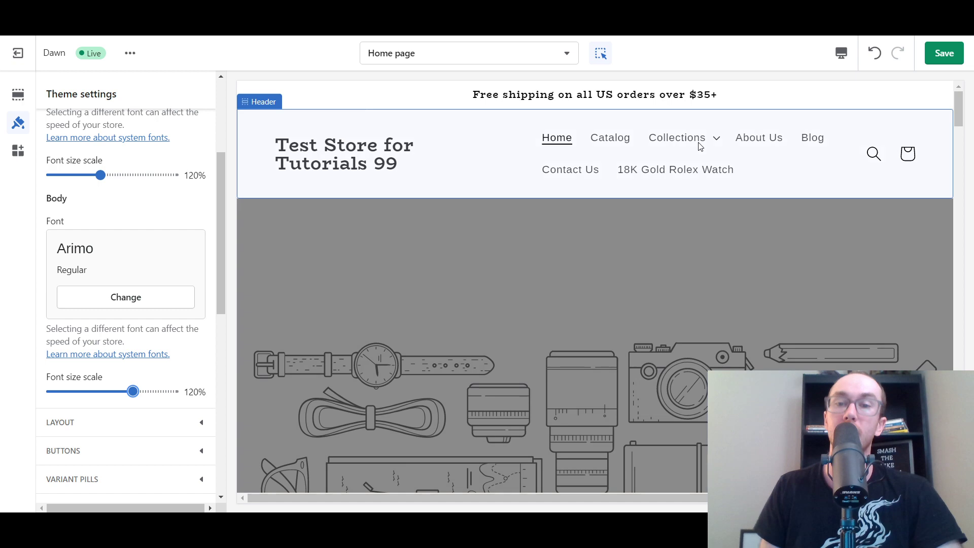
{"action": "scroll", "coordinate": [734, 299], "scroll_direction": "down", "scroll_amount": 15}
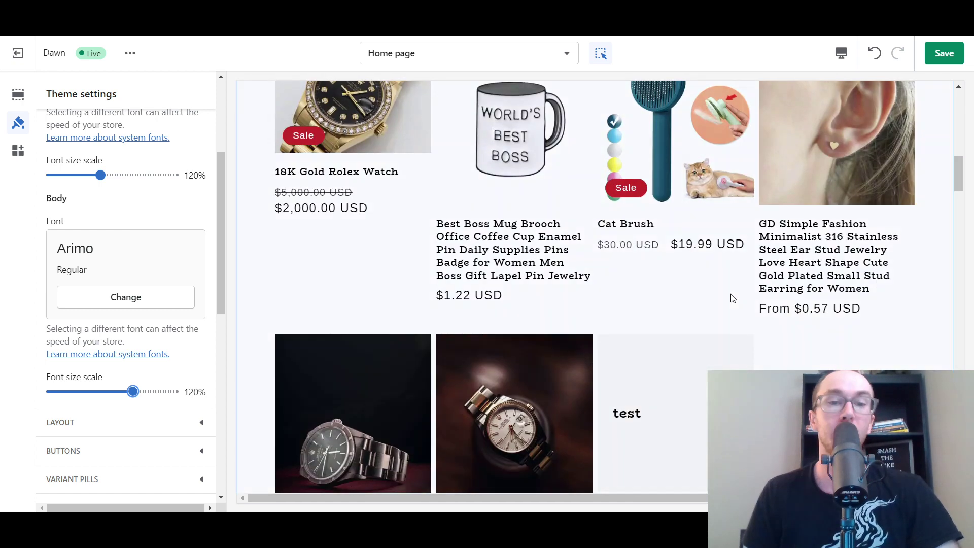
{"action": "scroll", "coordinate": [734, 299], "scroll_direction": "down", "scroll_amount": 10}
{"action": "scroll", "coordinate": [702, 304], "scroll_direction": "up", "scroll_amount": 5}
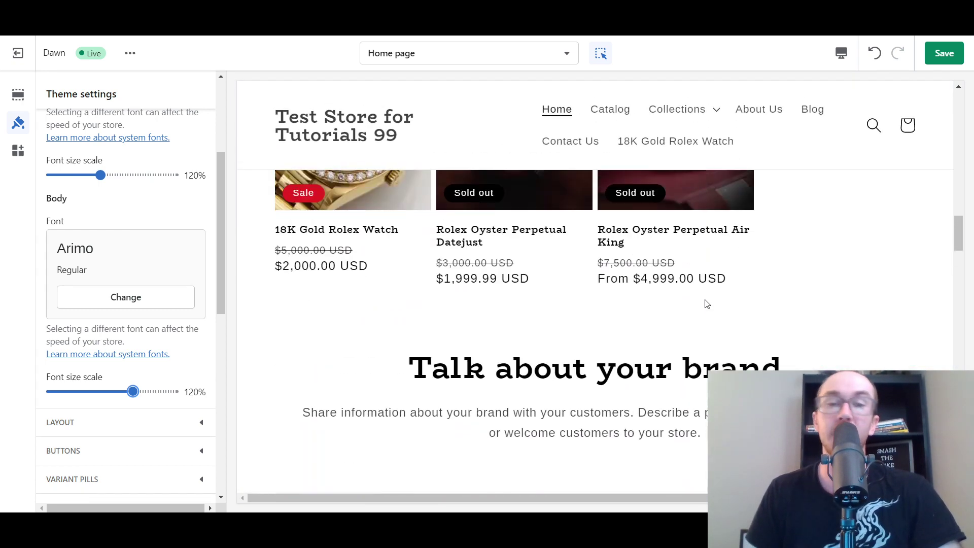
{"action": "left_click_drag", "start_coordinate": [955, 234], "coordinate": [957, 228]}
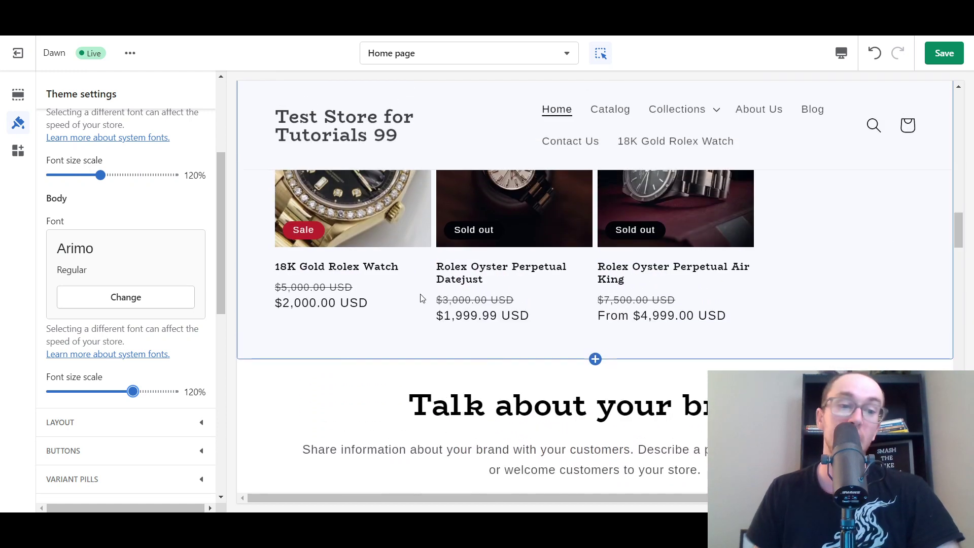
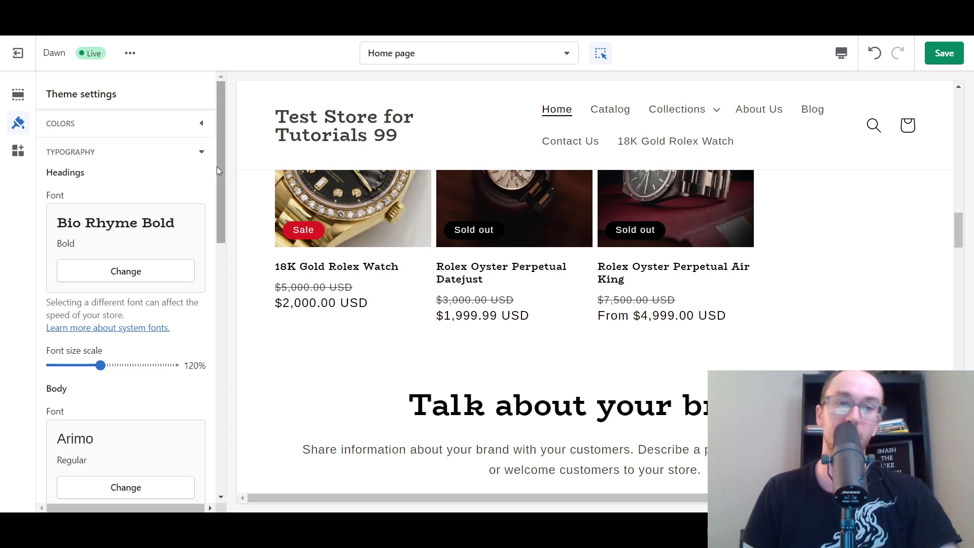
Step: Look over the heading and body typography settings, close them and open the theme's color settings
{"action": "left_click_drag", "start_coordinate": [221, 168], "coordinate": [221, 221]}
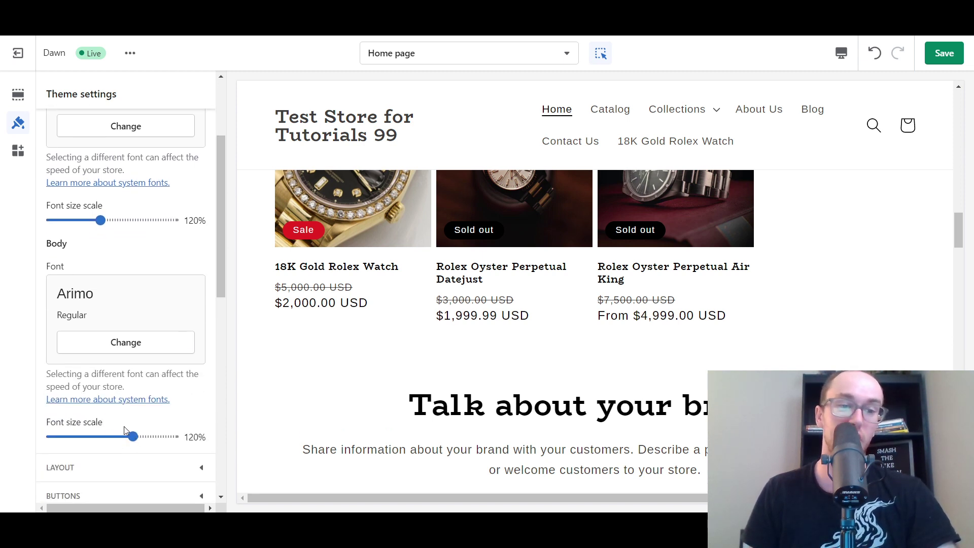
{"action": "scroll", "coordinate": [126, 253], "scroll_direction": "up", "scroll_amount": 3}
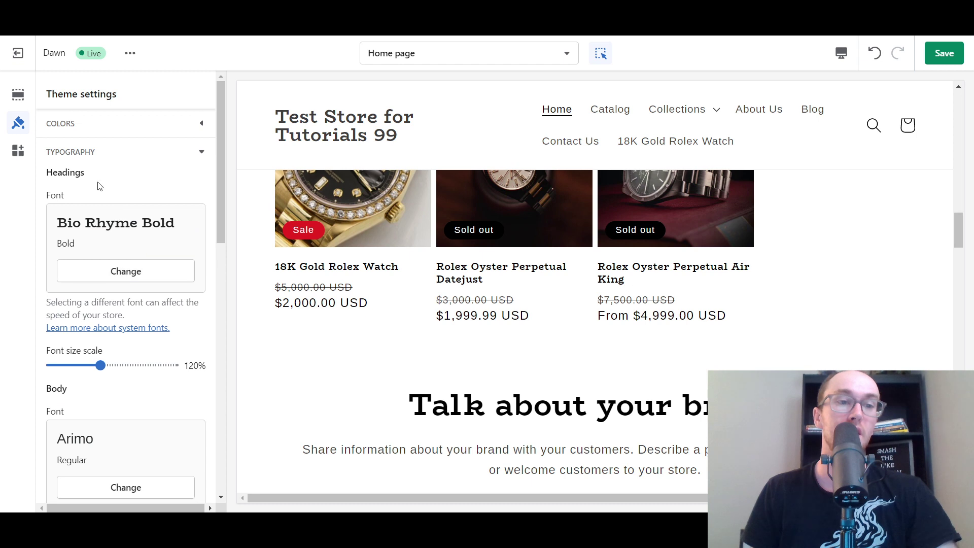
{"action": "left_click", "coordinate": [164, 152]}
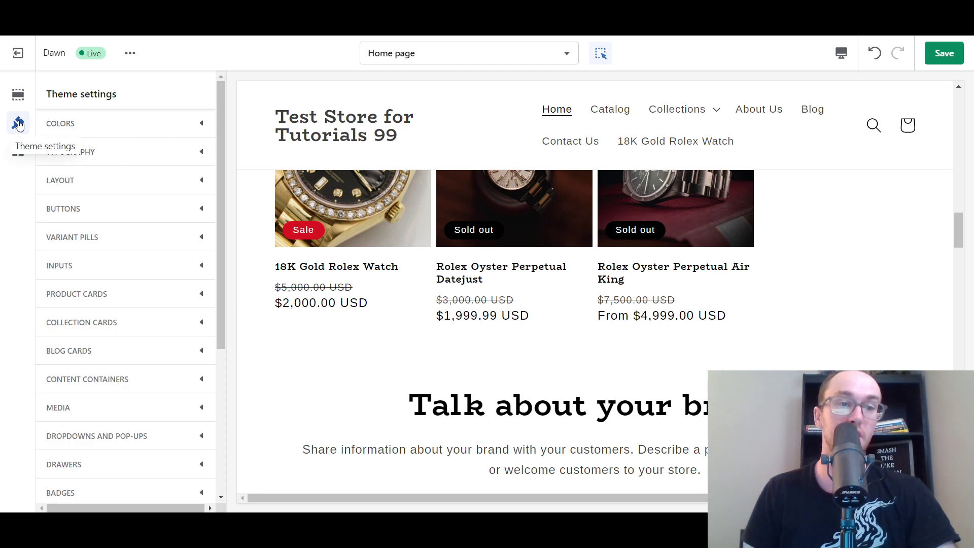
{"action": "left_click", "coordinate": [91, 125]}
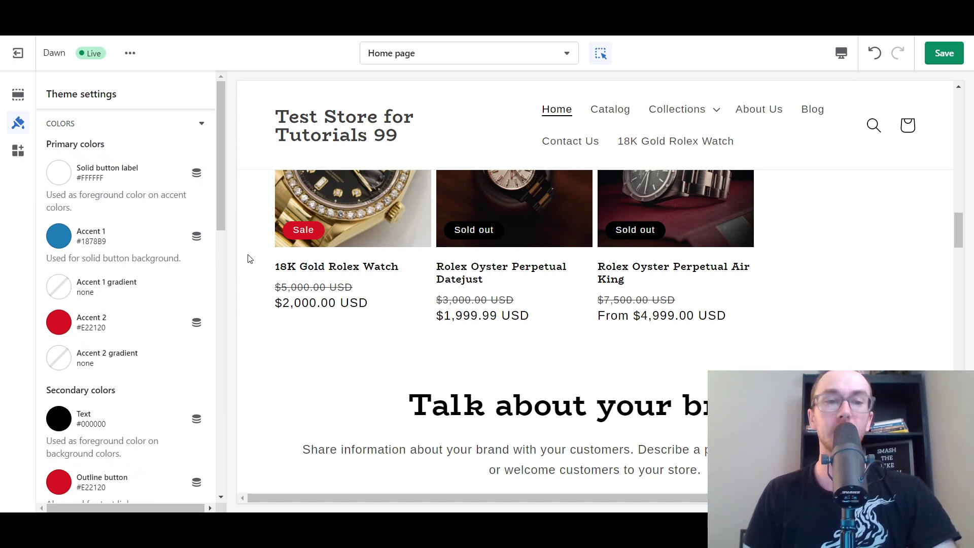
Step: Examine the text on the home page's header, banner and products, and find the secondary text color in the theme's colors
{"action": "scroll", "coordinate": [494, 389], "scroll_direction": "up", "scroll_amount": 10}
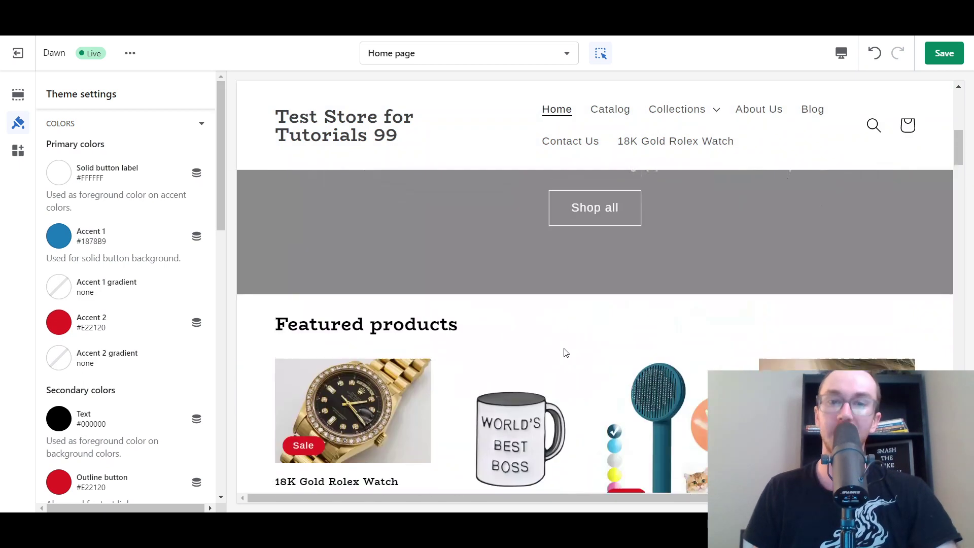
{"action": "scroll", "coordinate": [483, 311], "scroll_direction": "down", "scroll_amount": 6}
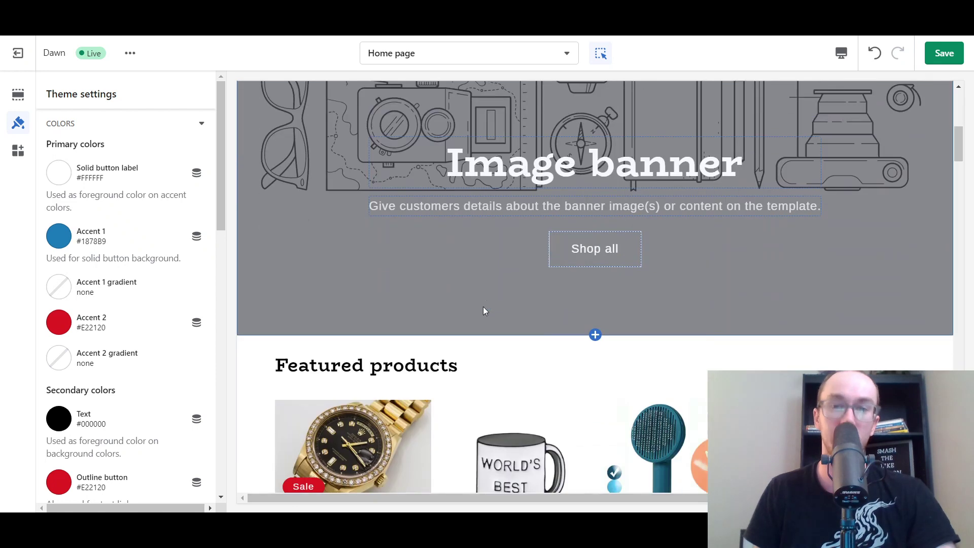
{"action": "scroll", "coordinate": [490, 309], "scroll_direction": "up", "scroll_amount": 5}
{"action": "scroll", "coordinate": [492, 308], "scroll_direction": "up", "scroll_amount": 2}
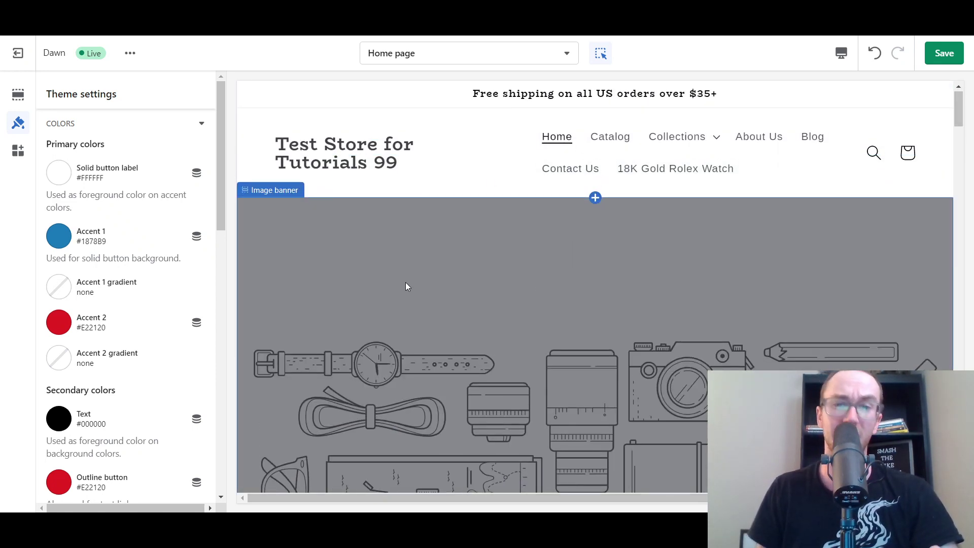
{"action": "scroll", "coordinate": [406, 282], "scroll_direction": "down", "scroll_amount": 10}
{"action": "scroll", "coordinate": [406, 293], "scroll_direction": "up", "scroll_amount": 5}
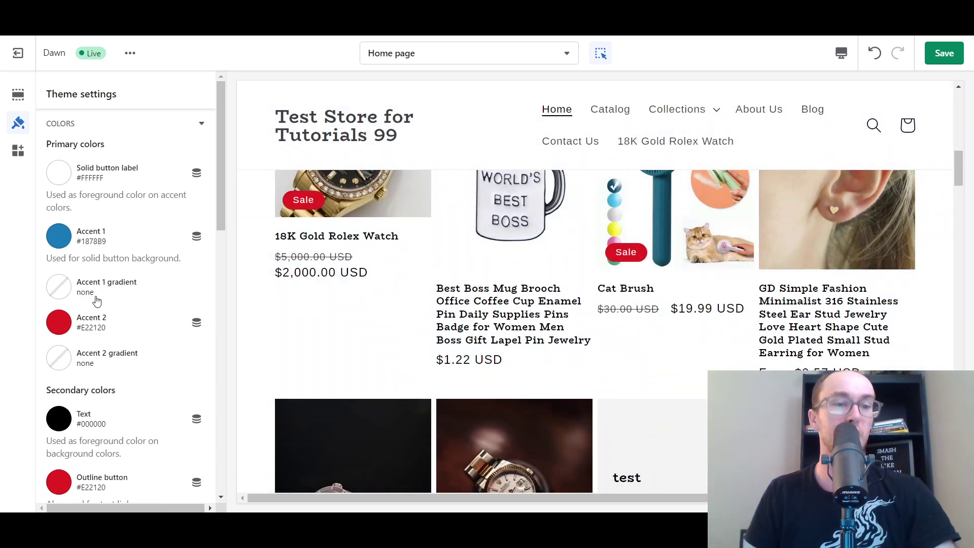
{"action": "scroll", "coordinate": [112, 315], "scroll_direction": "down", "scroll_amount": 4}
{"action": "scroll", "coordinate": [115, 301], "scroll_direction": "up", "scroll_amount": 1}
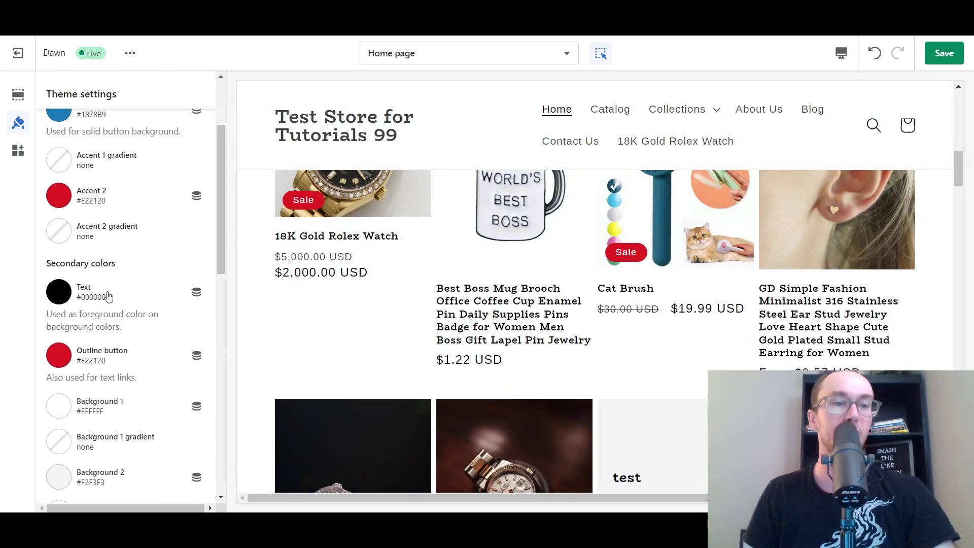
Step: Set the secondary Text color to the currently used blue #1878B9 and check the header and product text
{"action": "left_click", "coordinate": [60, 293]}
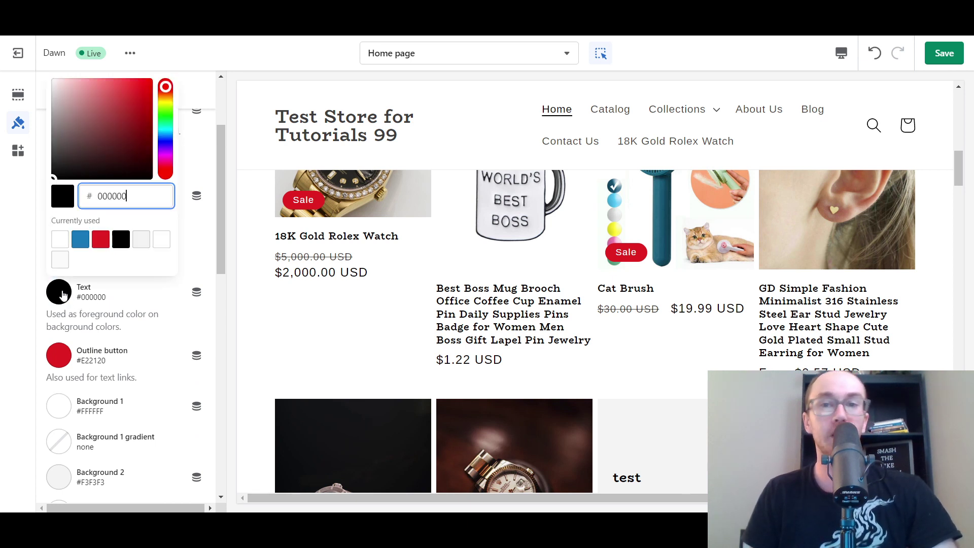
{"action": "left_click", "coordinate": [82, 241]}
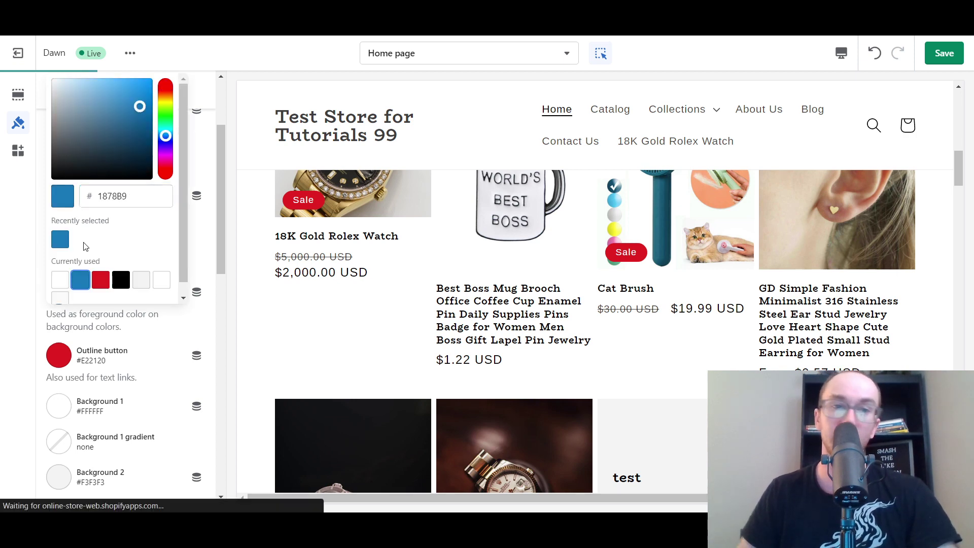
{"action": "left_click", "coordinate": [208, 245]}
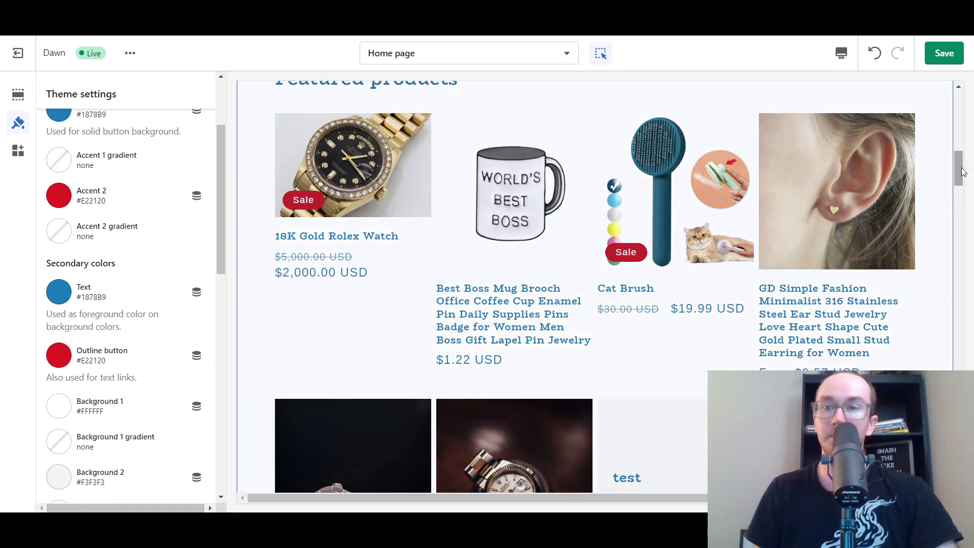
{"action": "mouse_move", "coordinate": [958, 168]}
{"action": "left_mouse_down"}
{"action": "mouse_move", "coordinate": [961, 101]}
{"action": "mouse_move", "coordinate": [956, 487]}
{"action": "mouse_move", "coordinate": [958, 99]}
{"action": "mouse_move", "coordinate": [972, 127]}
{"action": "mouse_move", "coordinate": [972, 104]}
{"action": "mouse_move", "coordinate": [969, 170]}
{"action": "left_mouse_up"}
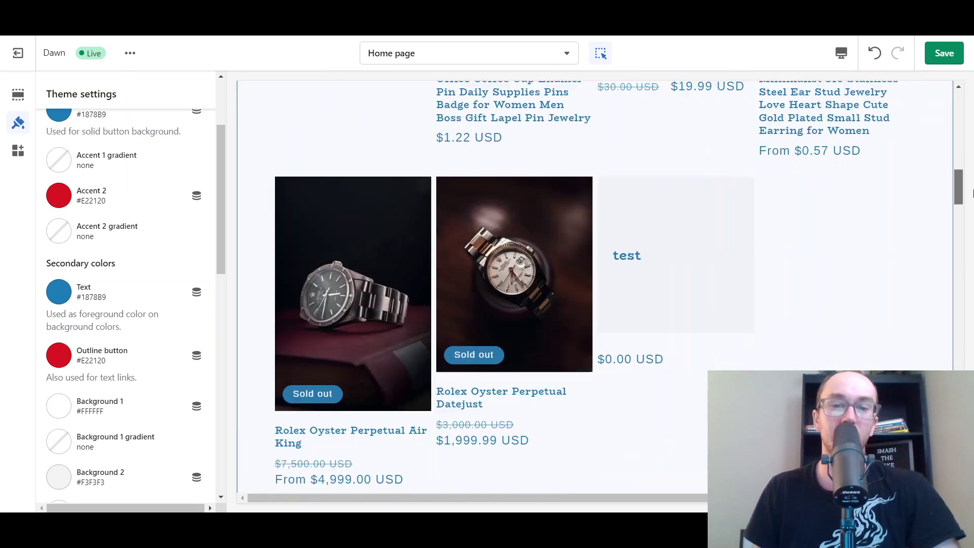
{"action": "scroll", "coordinate": [374, 247], "scroll_direction": "up", "scroll_amount": 5}
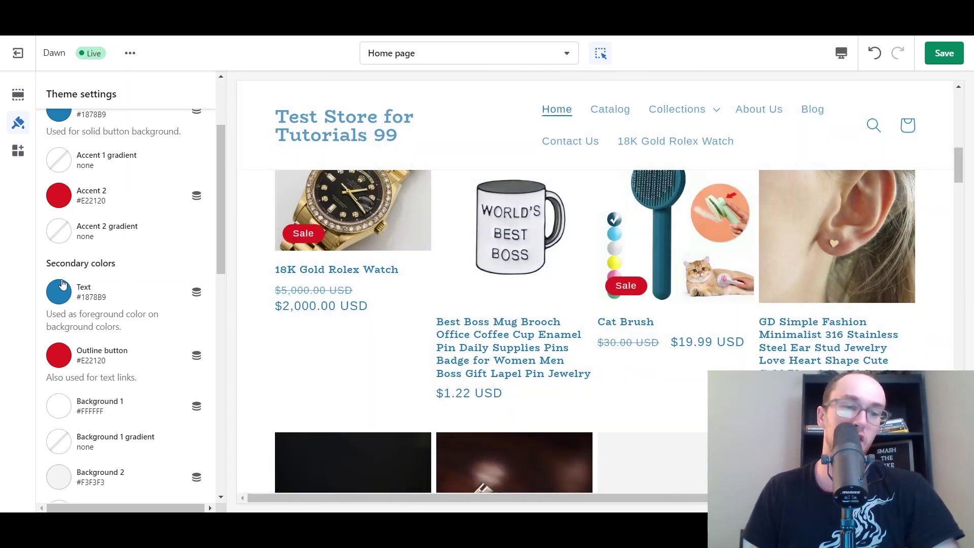
Step: Try the darker blue #10517E as the secondary Text color
{"action": "left_click", "coordinate": [77, 302]}
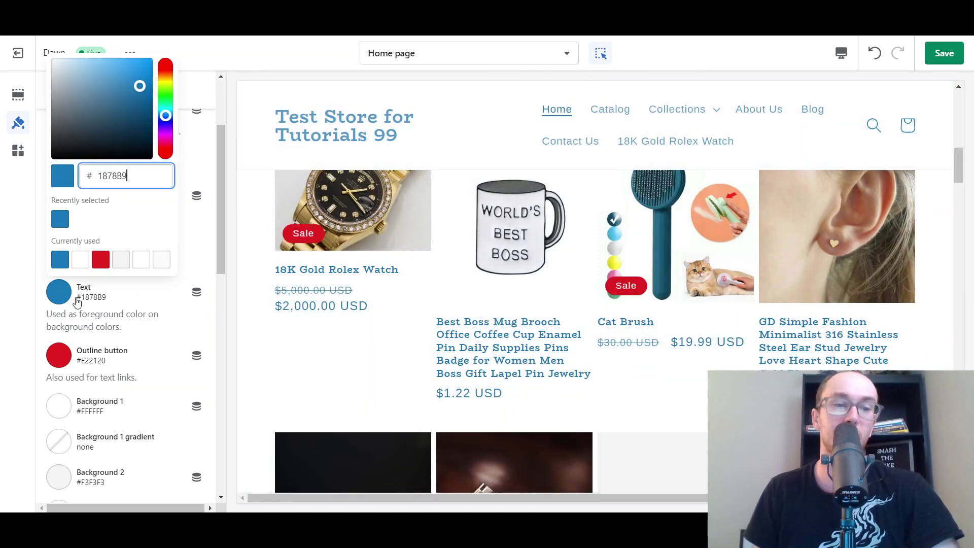
{"action": "left_click", "coordinate": [140, 111]}
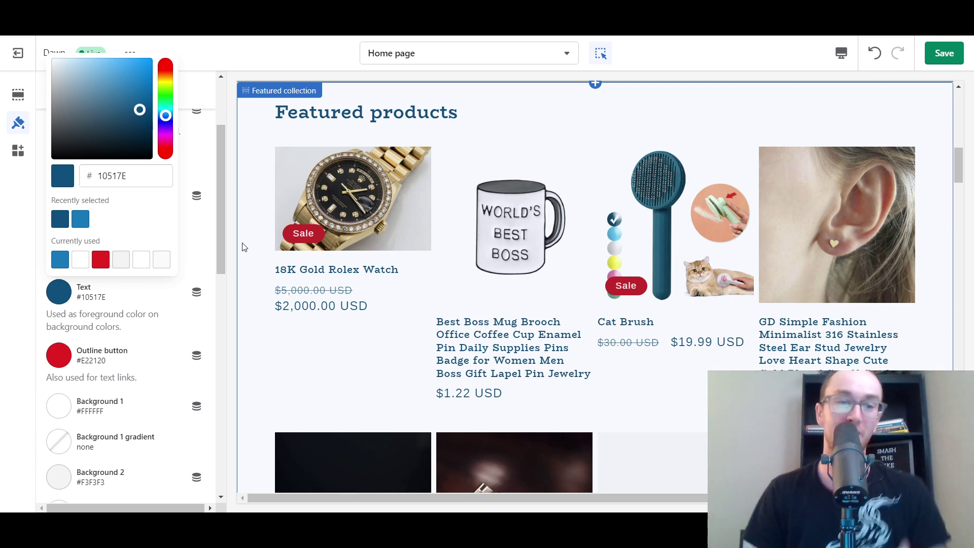
{"action": "left_click", "coordinate": [211, 255]}
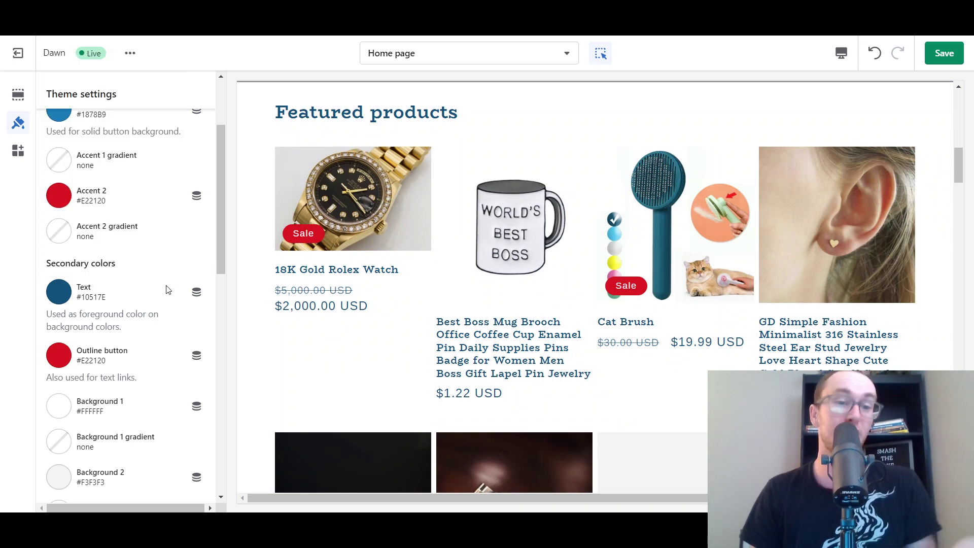
Step: Set the secondary Text color back to the currently used blue #1878B9
{"action": "left_click", "coordinate": [64, 294]}
{"action": "left_click", "coordinate": [101, 252]}
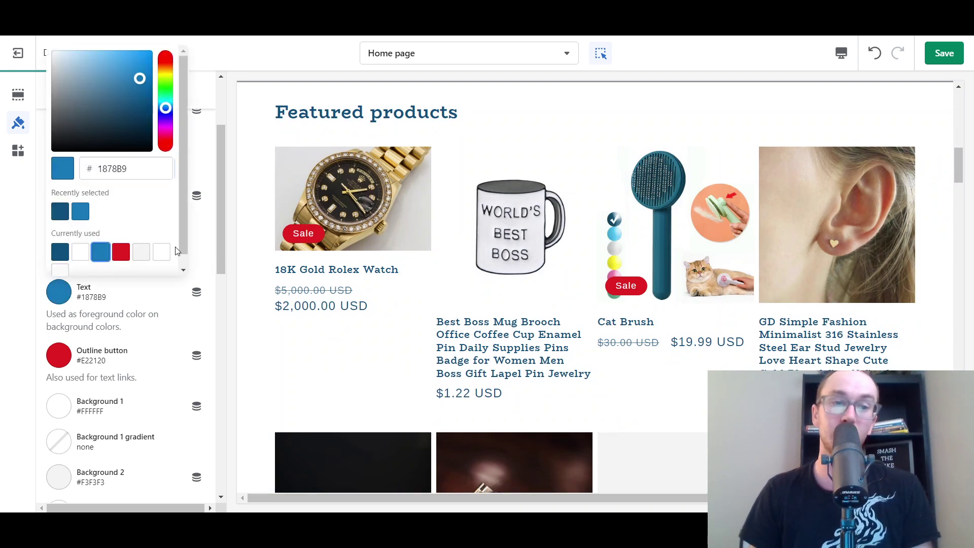
{"action": "left_click", "coordinate": [208, 244]}
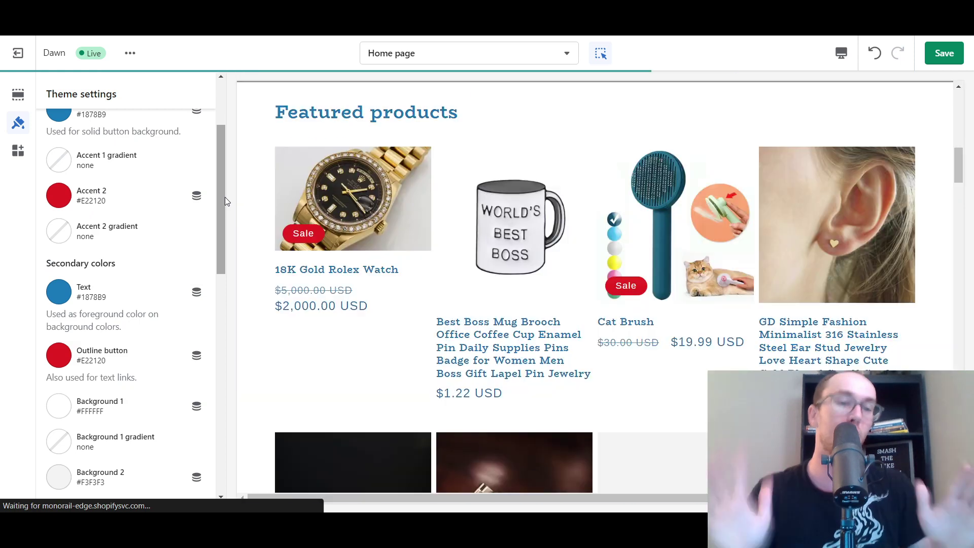
Step: Check the text color in the home page header and save the theme changes
{"action": "scroll", "coordinate": [218, 167], "scroll_direction": "up", "scroll_amount": 5}
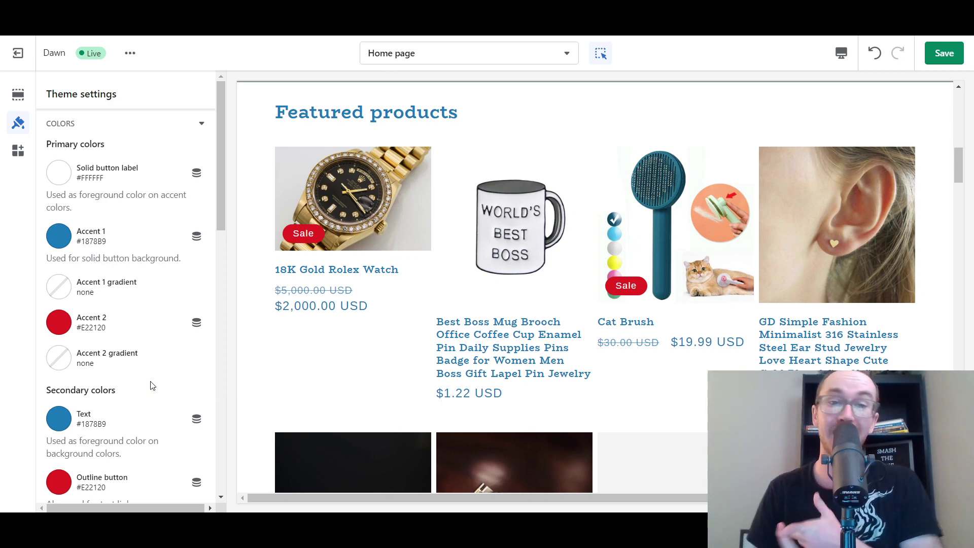
{"action": "scroll", "coordinate": [433, 370], "scroll_direction": "up", "scroll_amount": 10}
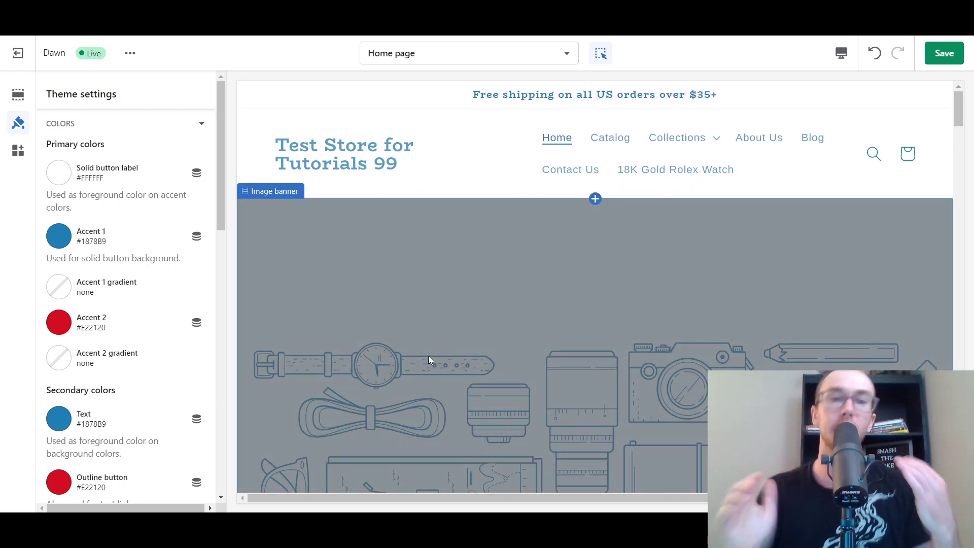
{"action": "left_click", "coordinate": [942, 55]}
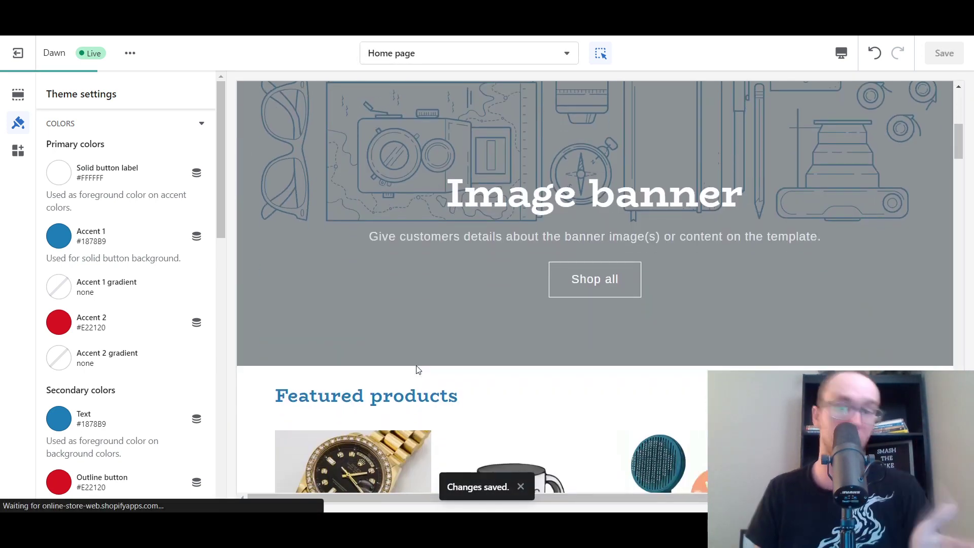
{"action": "scroll", "coordinate": [414, 361], "scroll_direction": "down", "scroll_amount": 5}
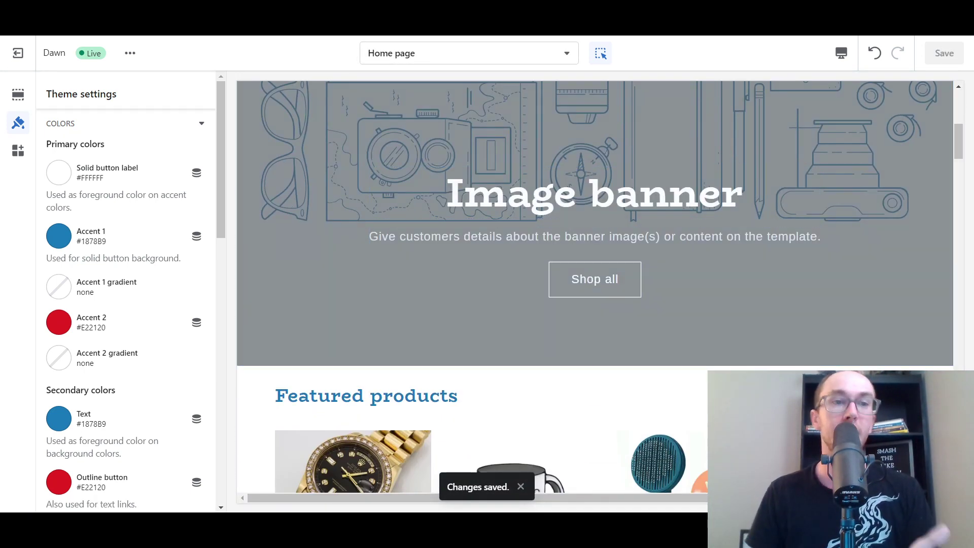